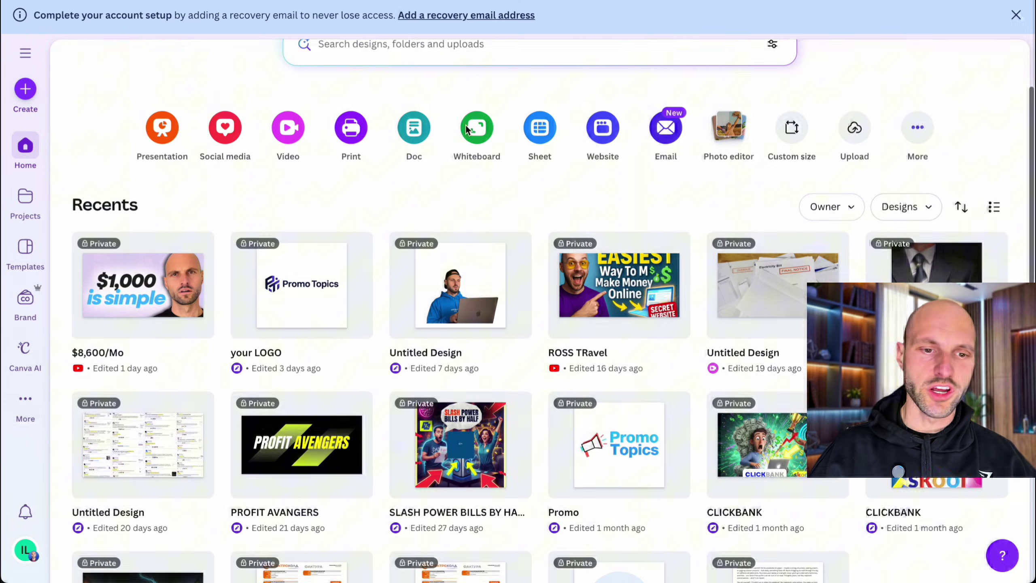
- Scroll through the page to bring the Stripe checkout code into view in the Claude chat
scroll(466, 125, "up", 4)
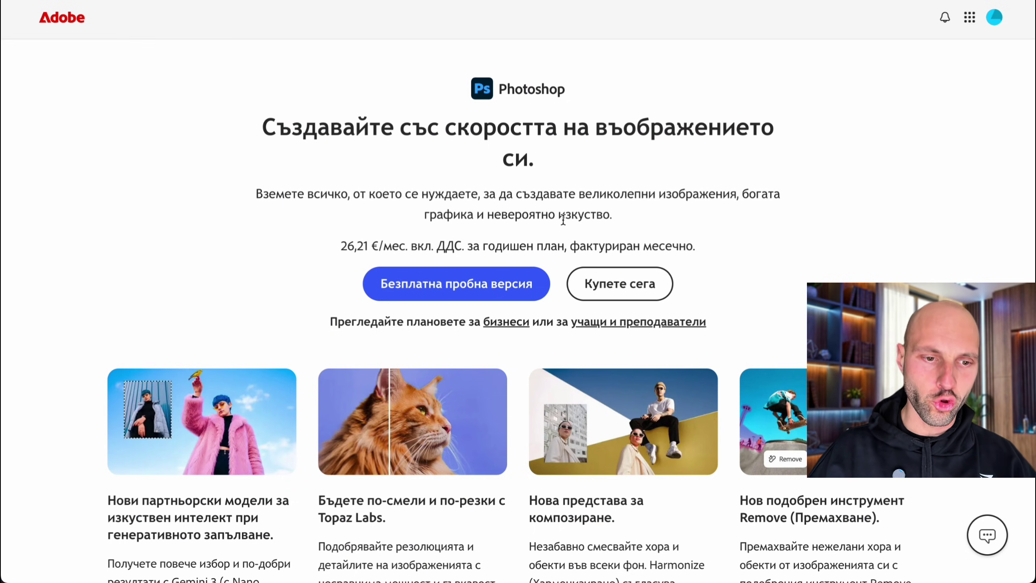
scroll(564, 222, "down", 4)
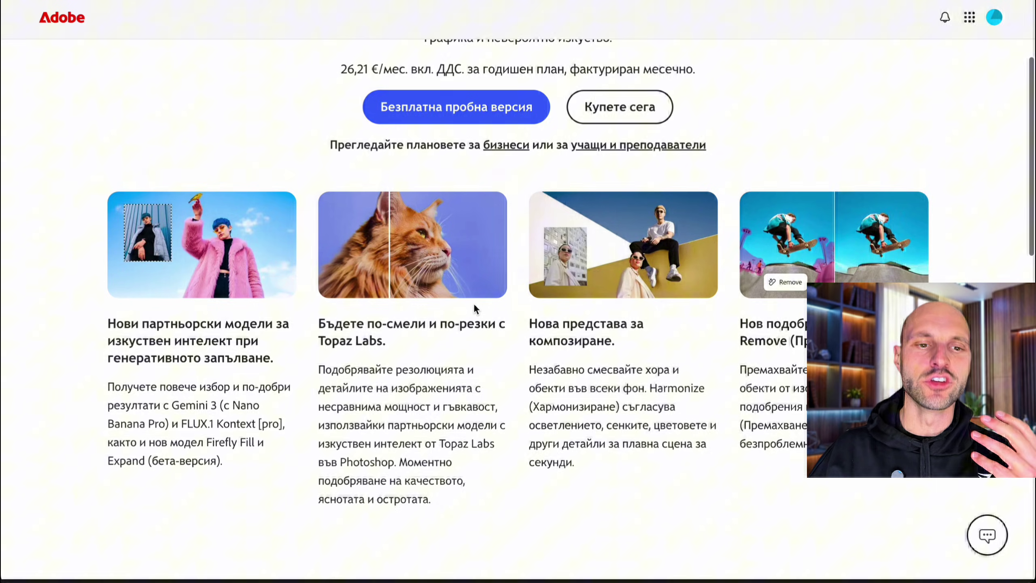
scroll(474, 308, "down", 6)
scroll(474, 301, "up", 10)
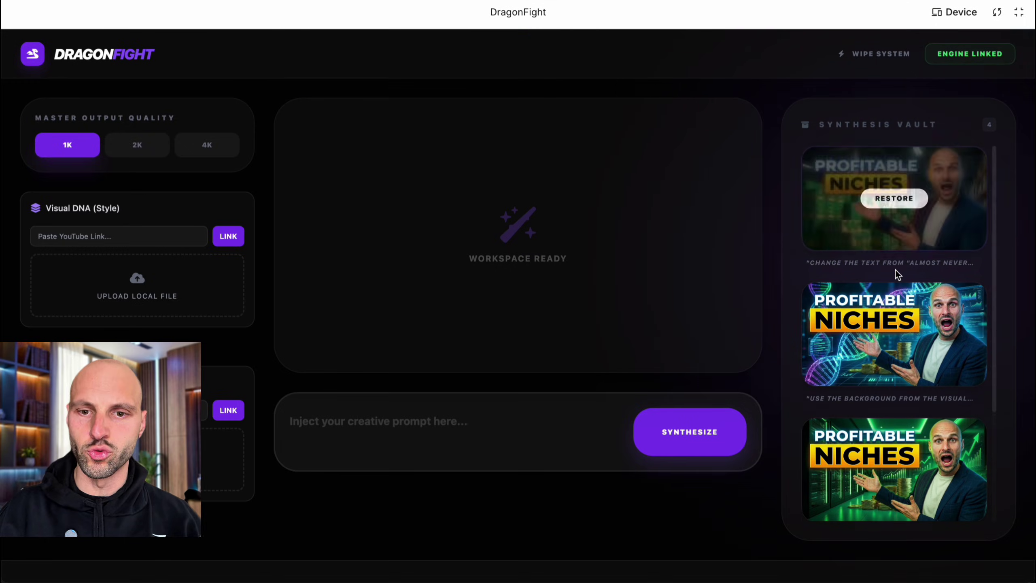
- Allow camera access so the DragonFight workspace with its empty vault appears
scroll(895, 270, "down", 1)
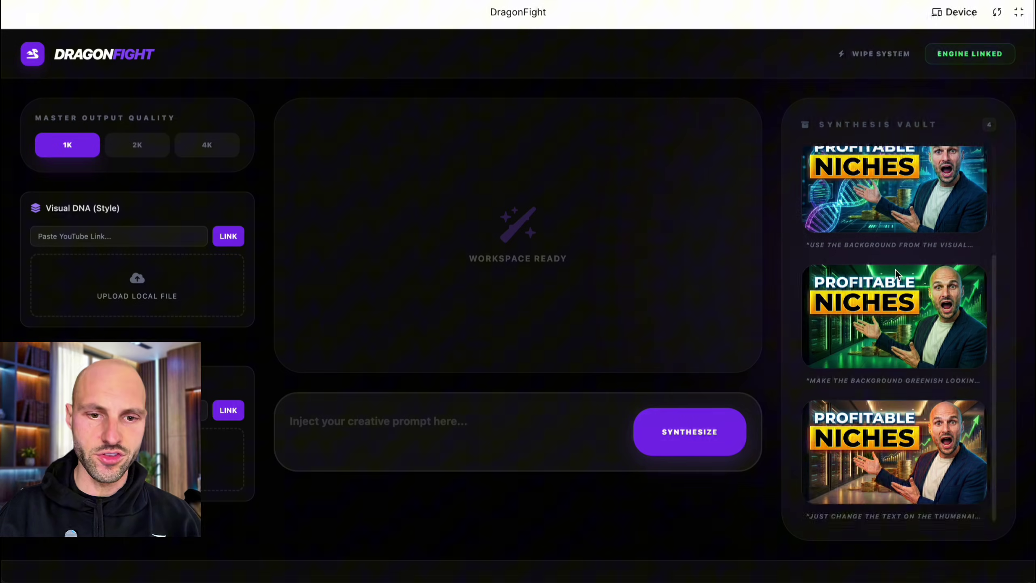
left_click(514, 312)
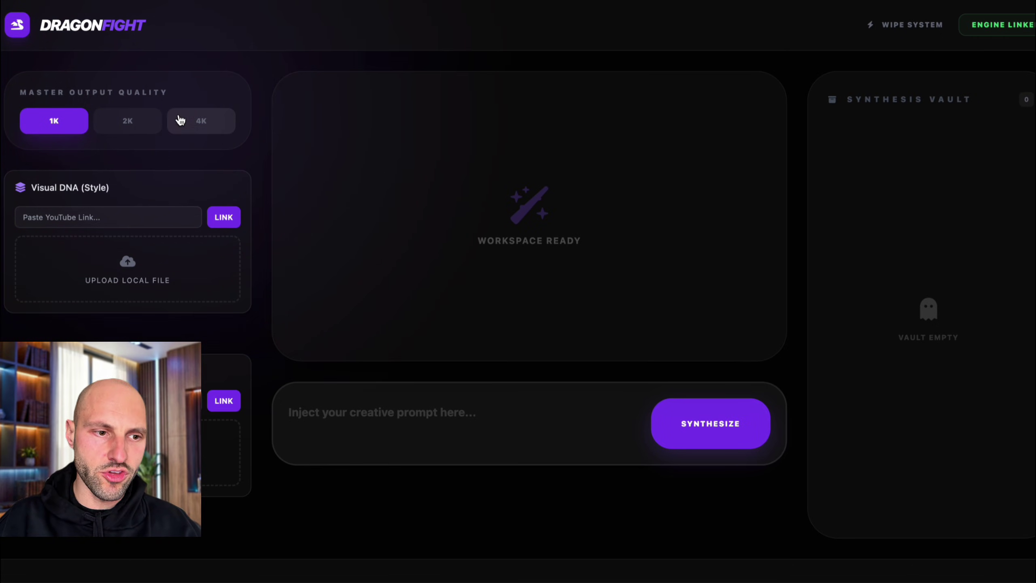
left_click(115, 191)
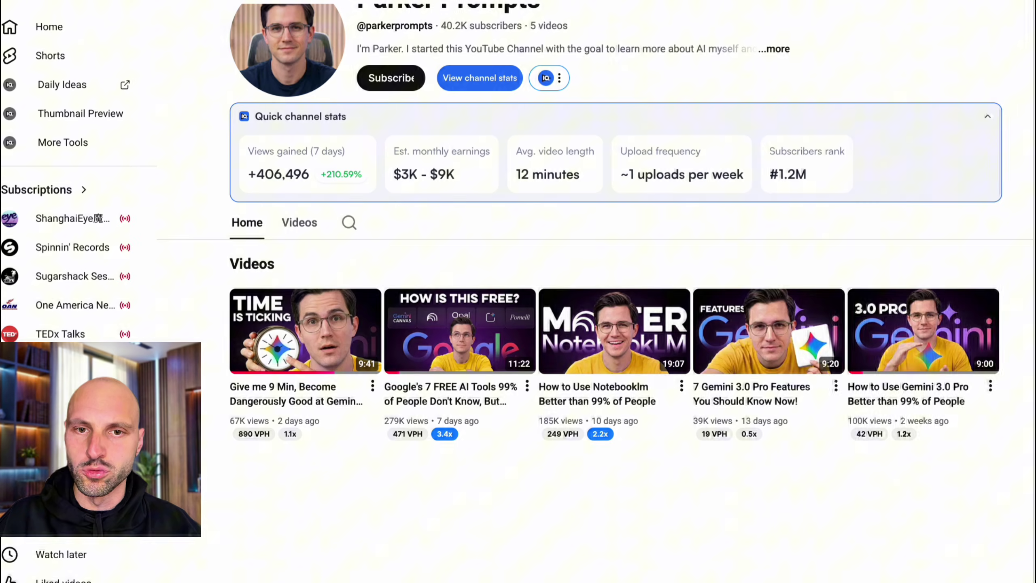
- Open the 'How to Use Notebooklm Better than 99% of People' video and copy its URL
scroll(367, 276, "up", 2)
scroll(368, 275, "down", 3)
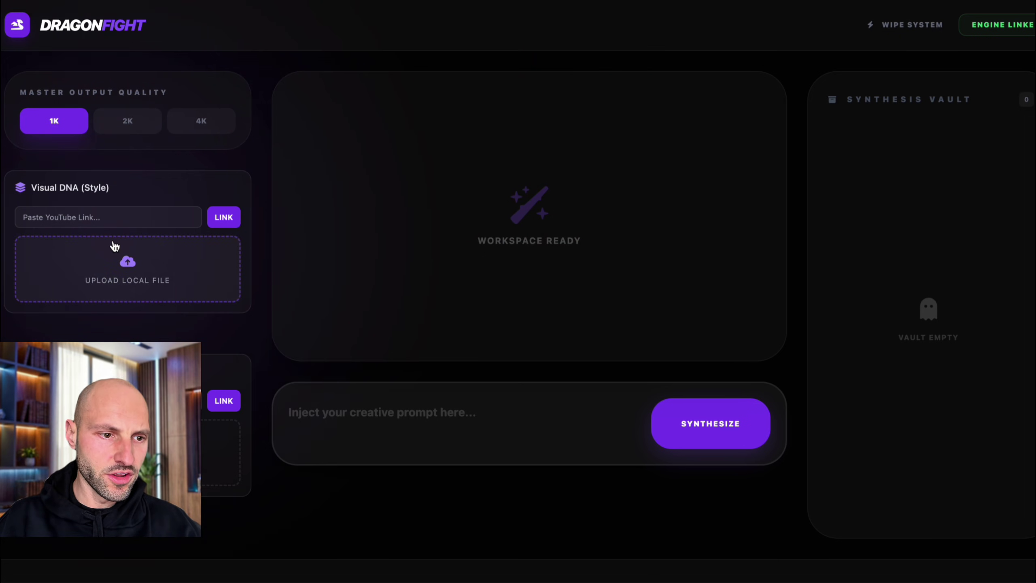
scroll(114, 246, "down", 2)
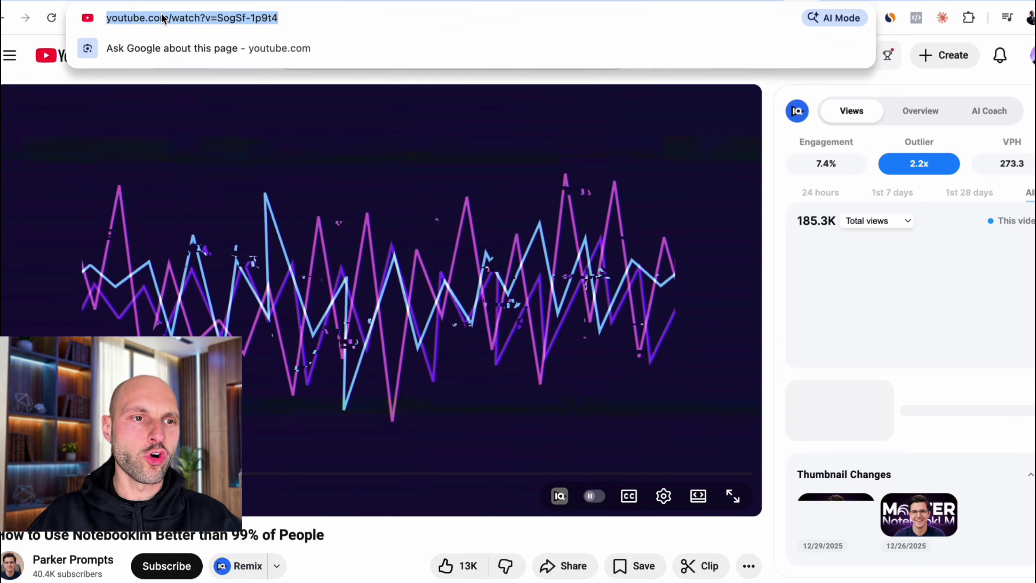
right_click(163, 17)
key("Escape")
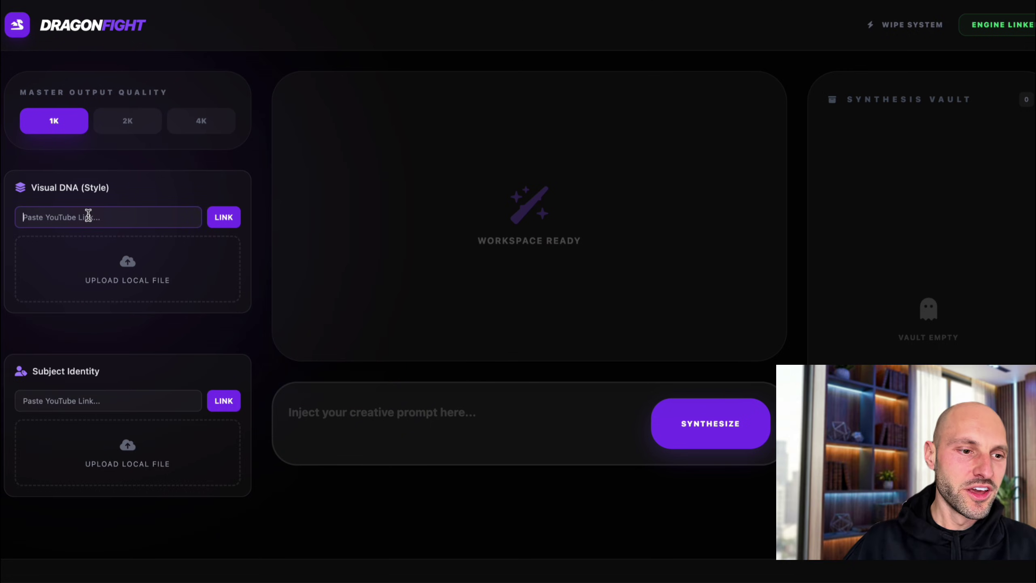
- Paste the NotebookLM video URL into Visual DNA and link its thumbnail as the style
right_click(89, 215)
left_click(126, 341)
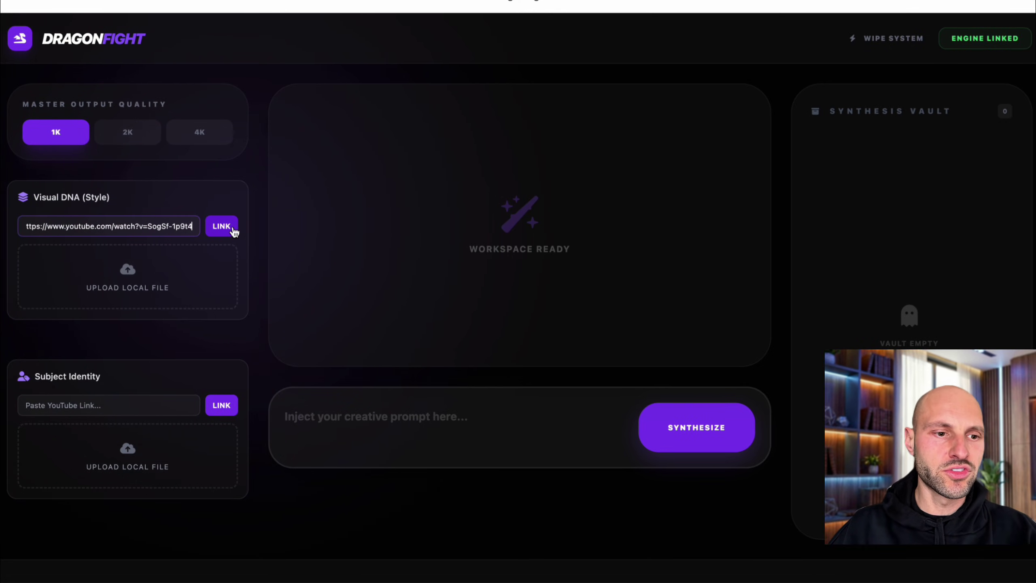
left_click(229, 229)
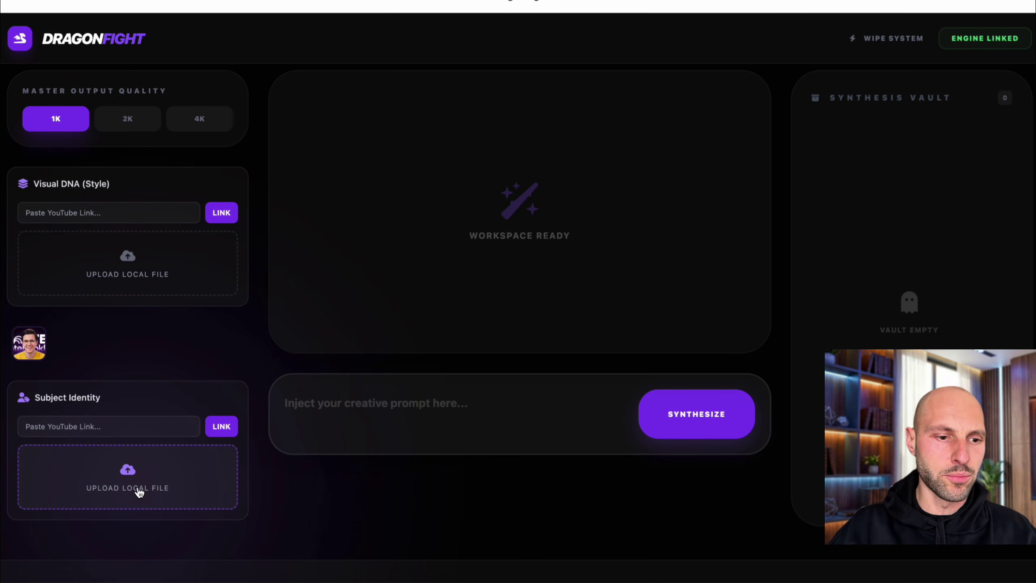
- Upload $8,600Mo.png from the Desktop as the Subject Identity photo
left_click(139, 492)
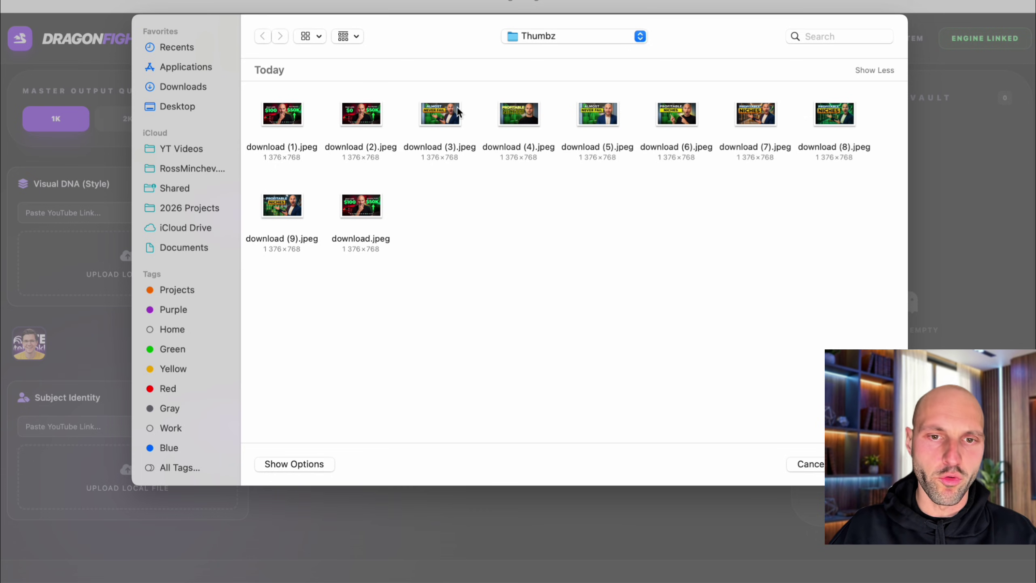
left_click(176, 104)
scroll(451, 194, "down", 10)
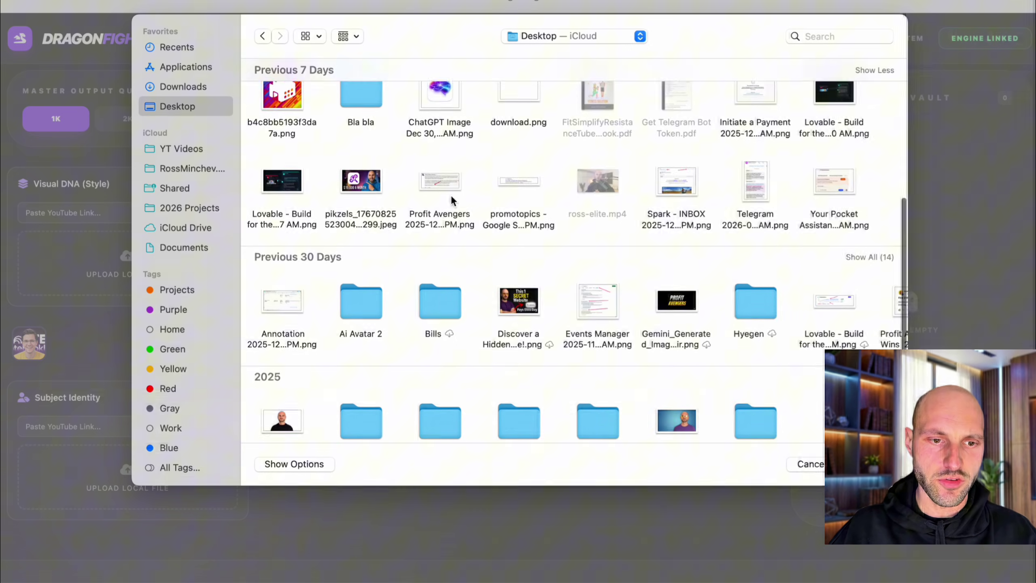
left_click(291, 251)
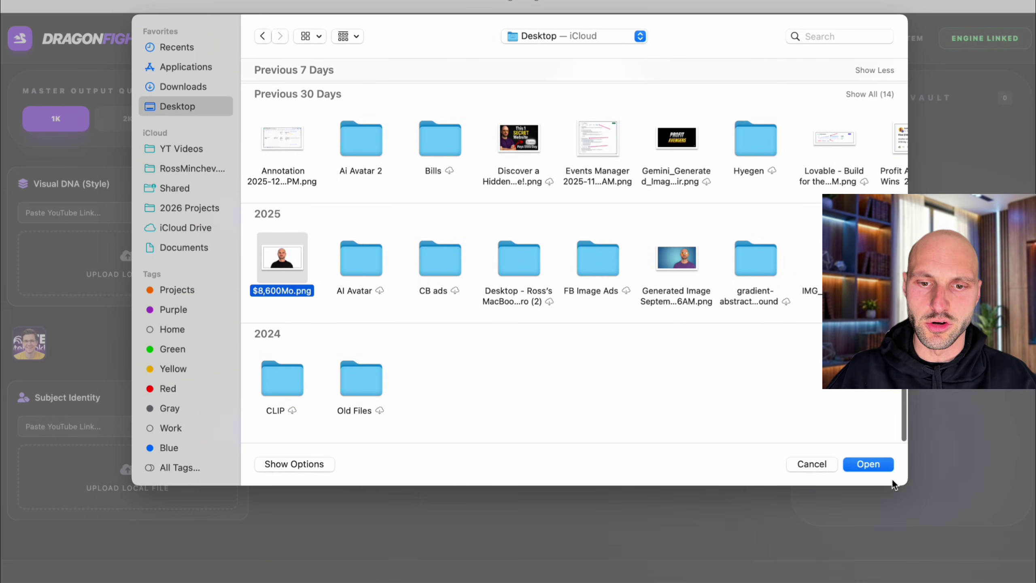
key("Return")
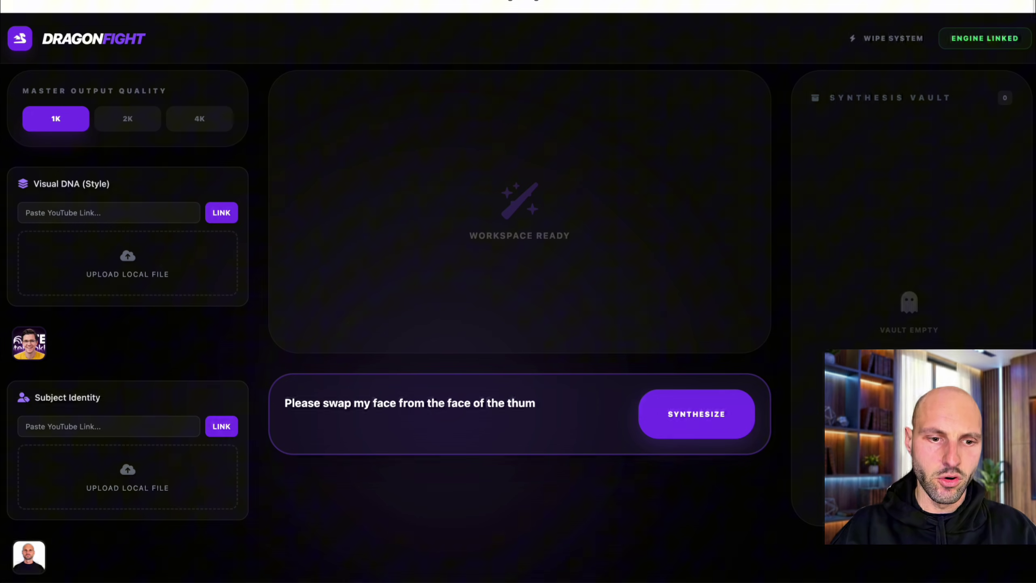
- Replace 'from' with 'with' so the prompt reads 'Please swap my face with the face from the thumbnail.'
double_click(408, 404)
type("with")
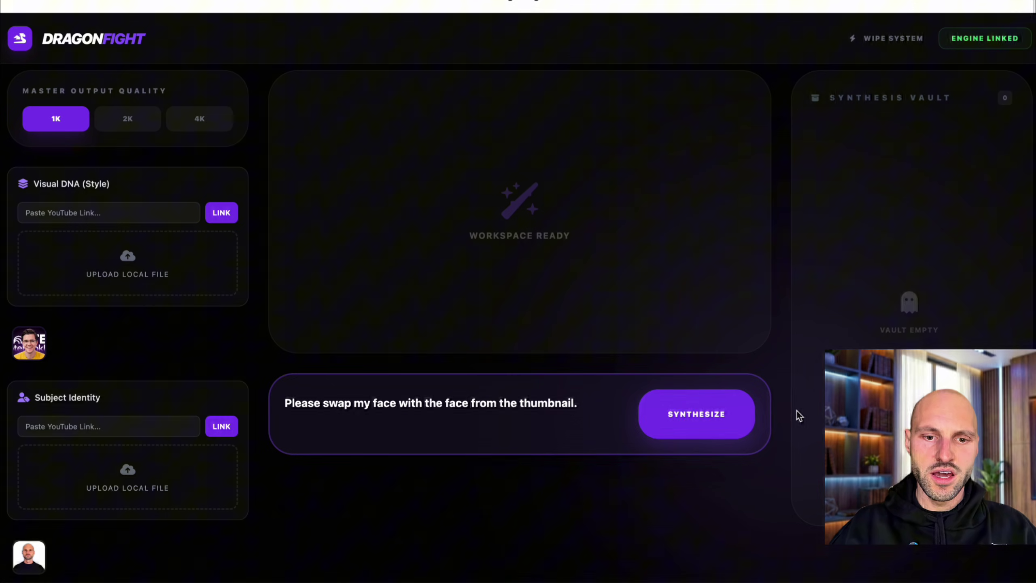
scroll(709, 423, "up", 1)
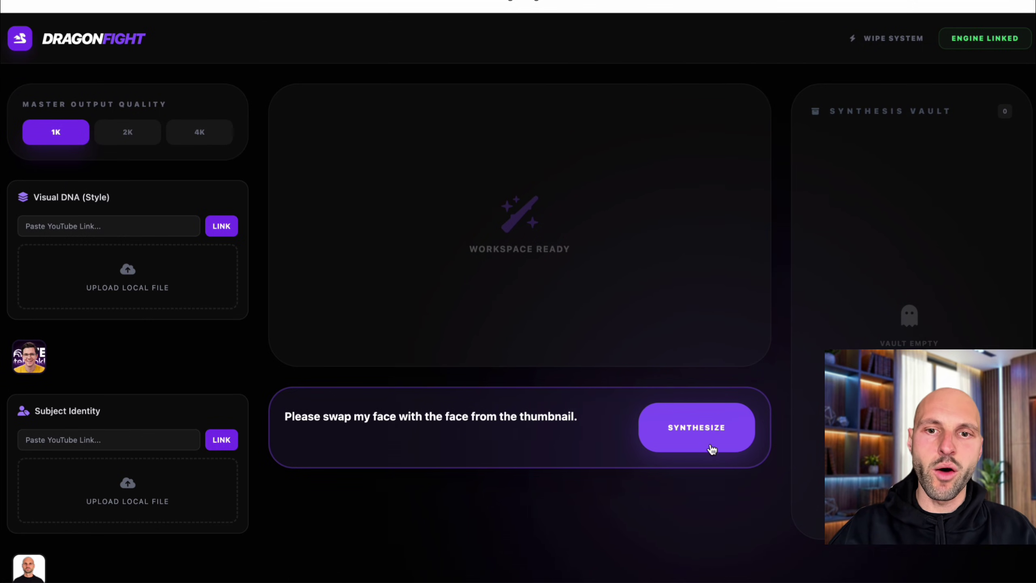
scroll(665, 510, "down", 1)
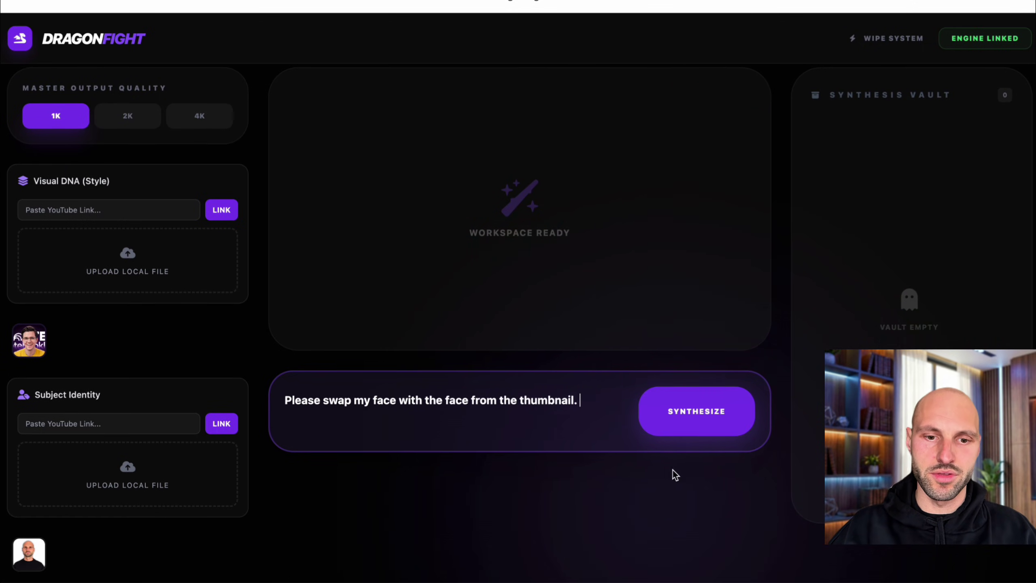
- Synthesize the face-swapped NotebookLM thumbnail and check it appears in the Synthesis Vault
left_click(693, 424)
scroll(693, 421, "up", 1)
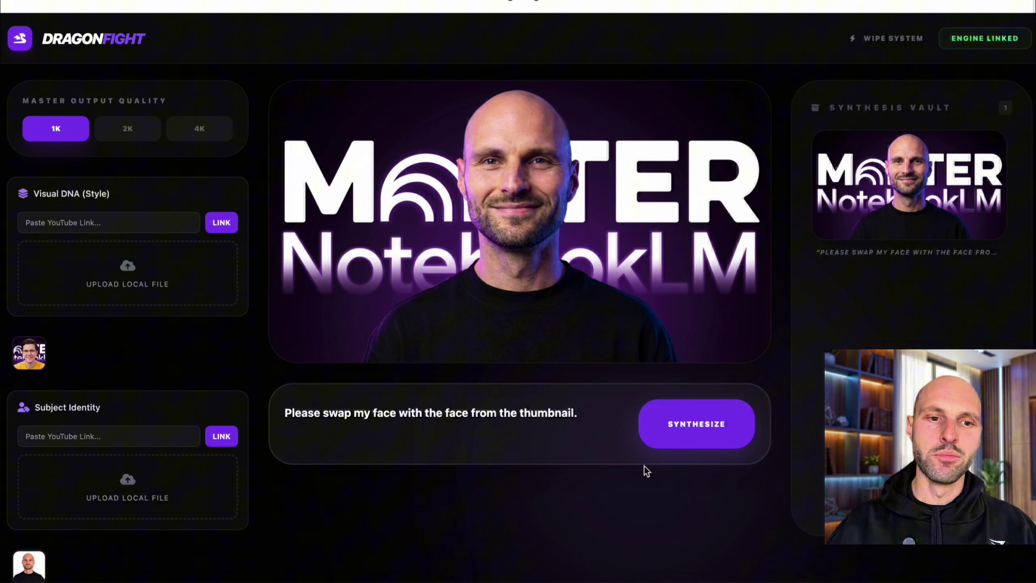
scroll(645, 467, "down", 1)
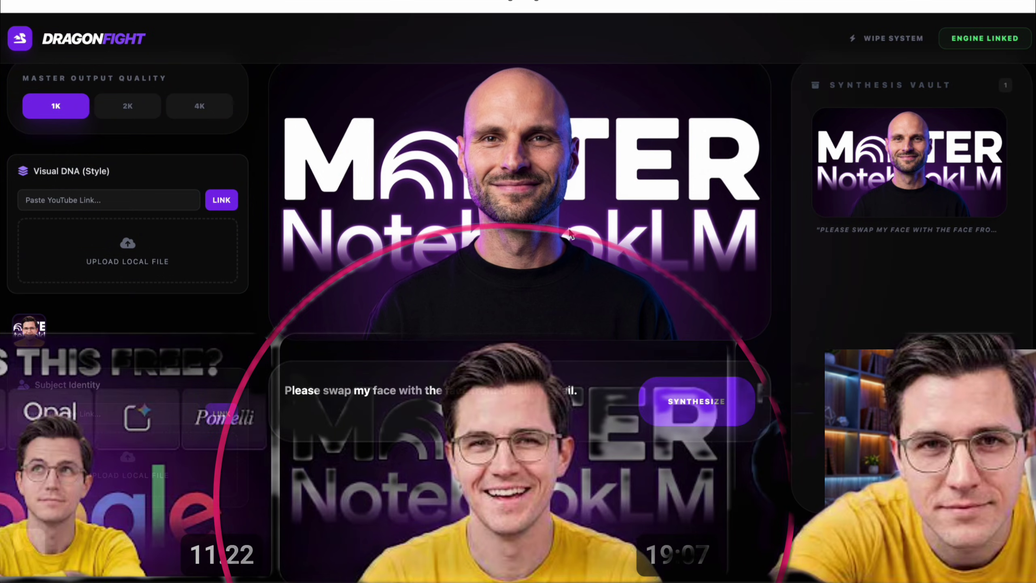
mouse_move(935, 143)
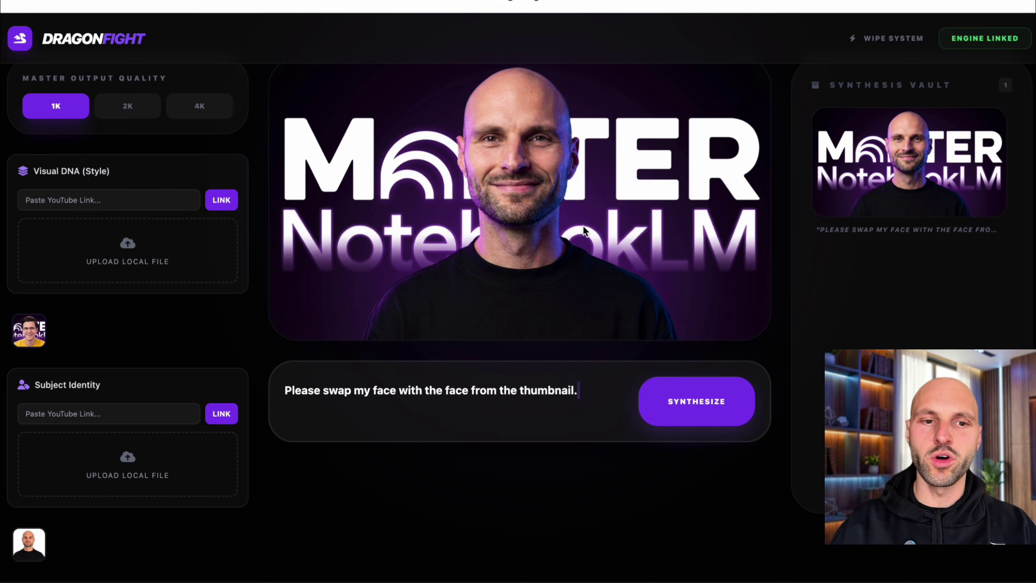
- Replace the prompt with a 'Make facial expression' surprised request, retyping the misspelled 'expresion'
triple_click(400, 392)
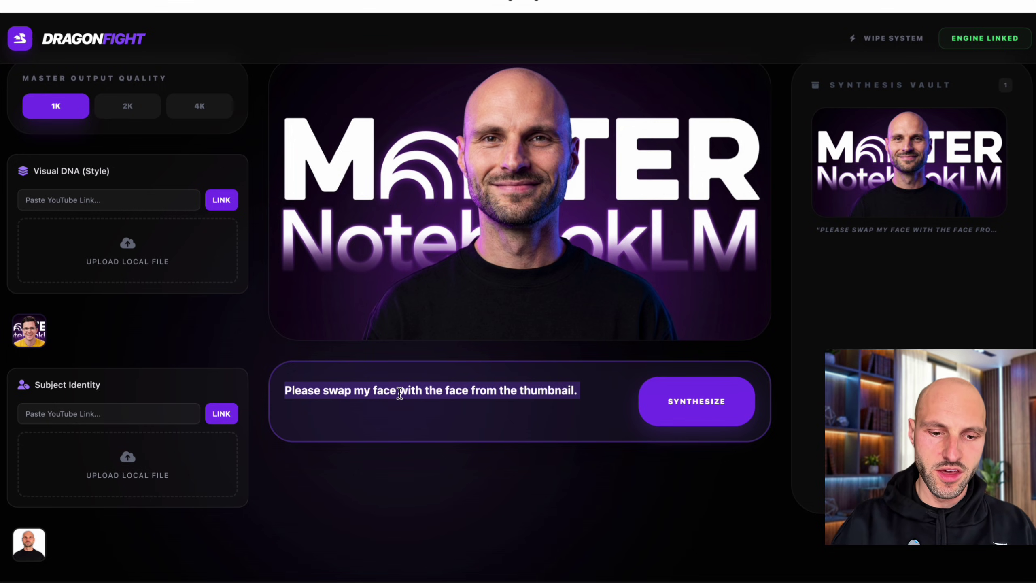
type("Make my")
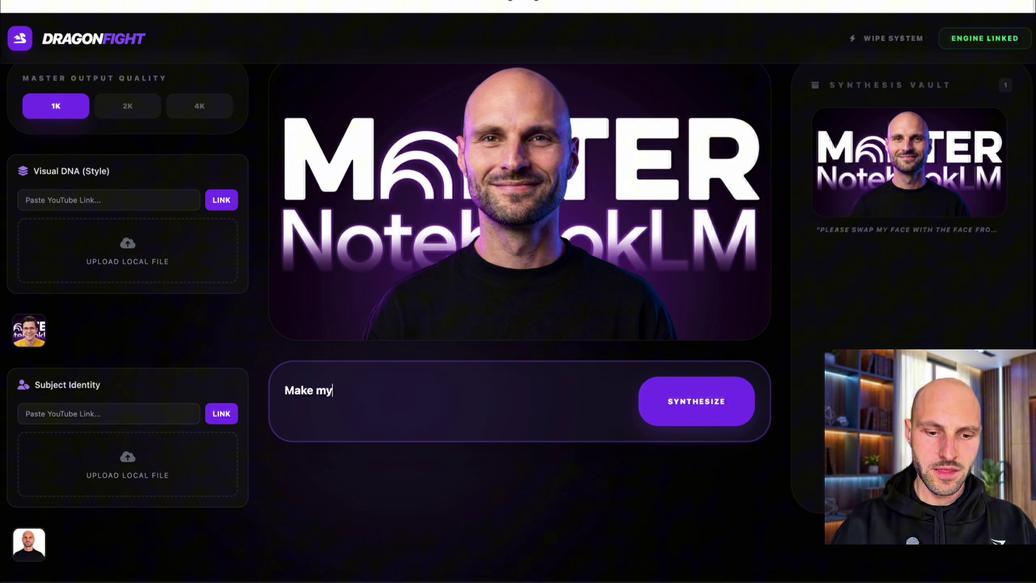
type("facial expre")
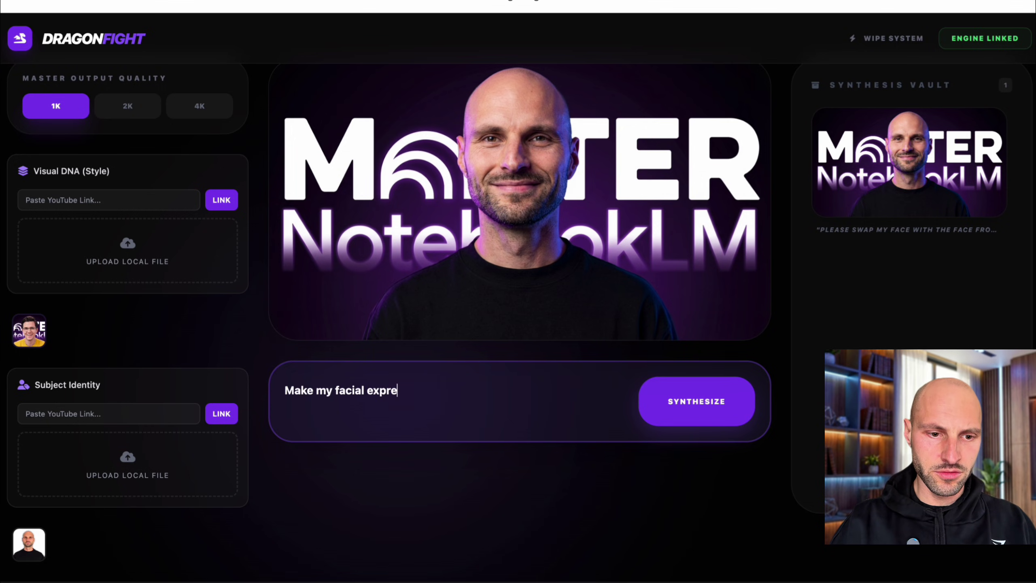
type("sion ")
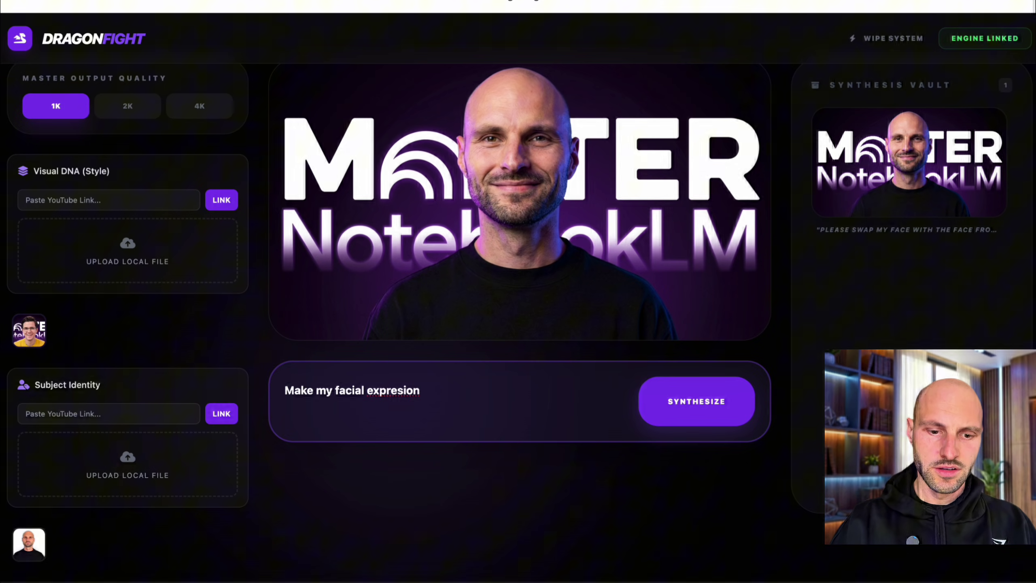
type("ed")
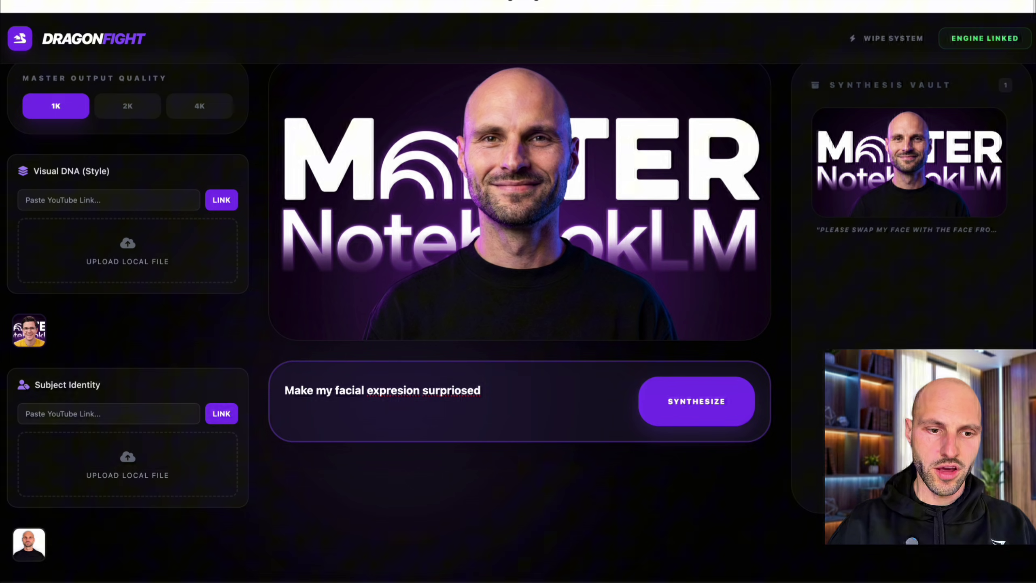
right_click(399, 391)
left_click(365, 397)
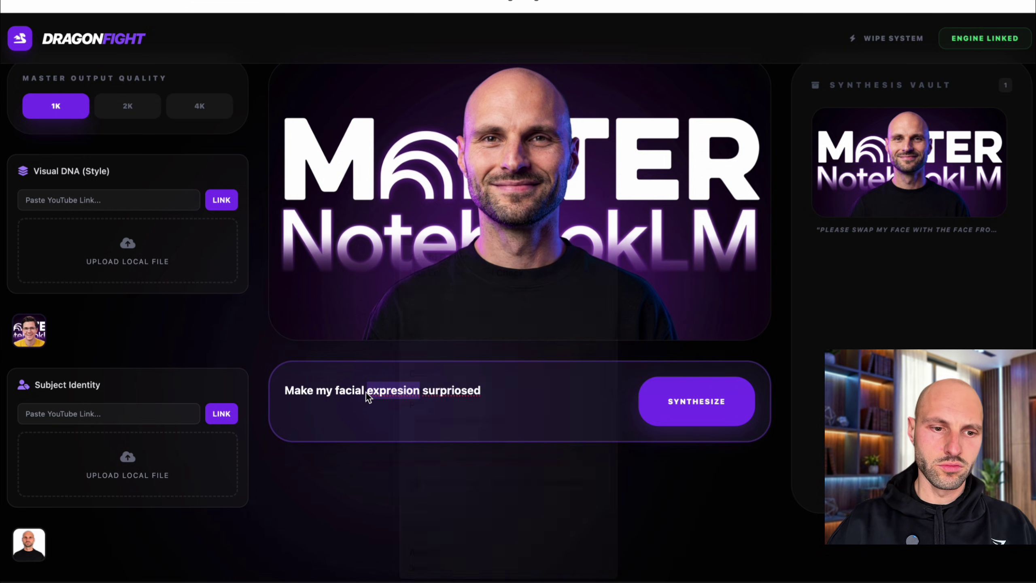
type("expres")
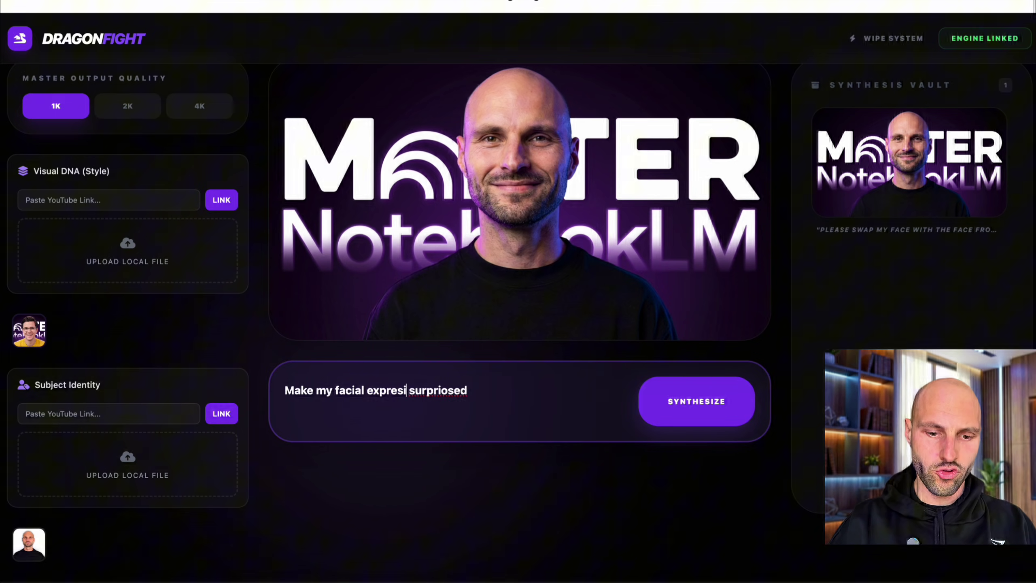
- Correct 'surpriosed' to 'surprised' and generate the surprised-expression version
right_click(428, 388)
left_click(510, 234)
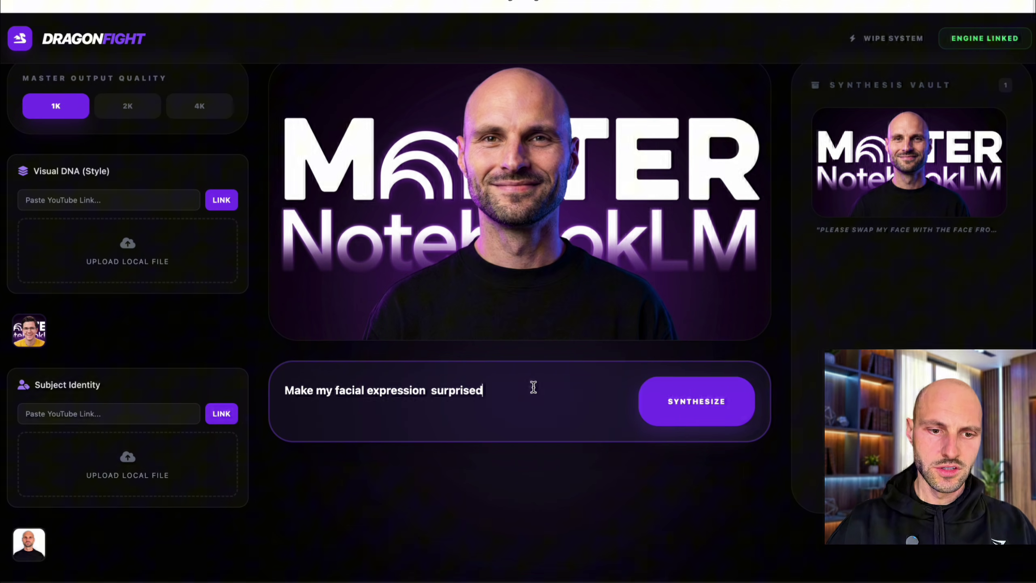
key("alt+Left")
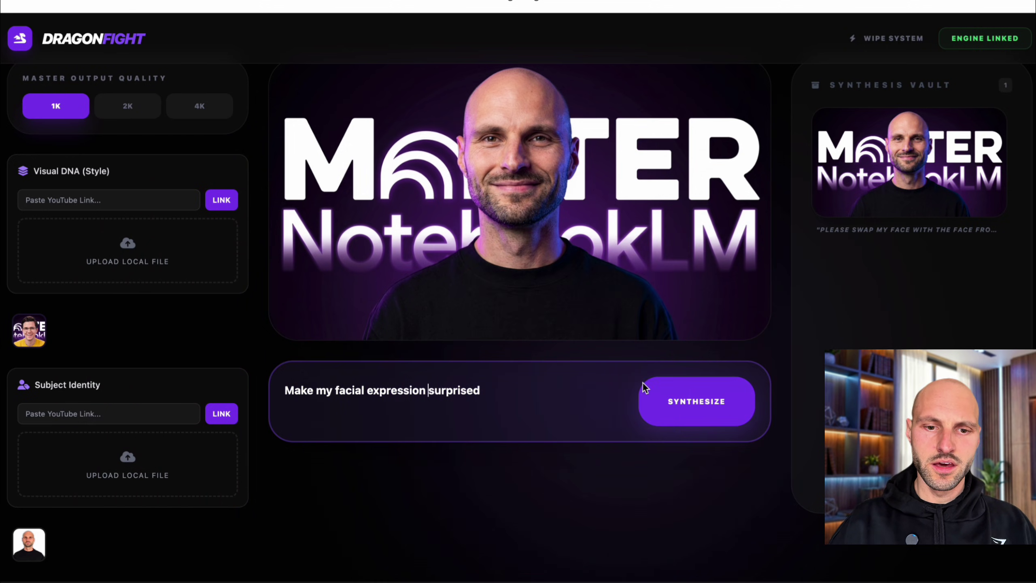
left_click(718, 401)
scroll(897, 245, "up", 1)
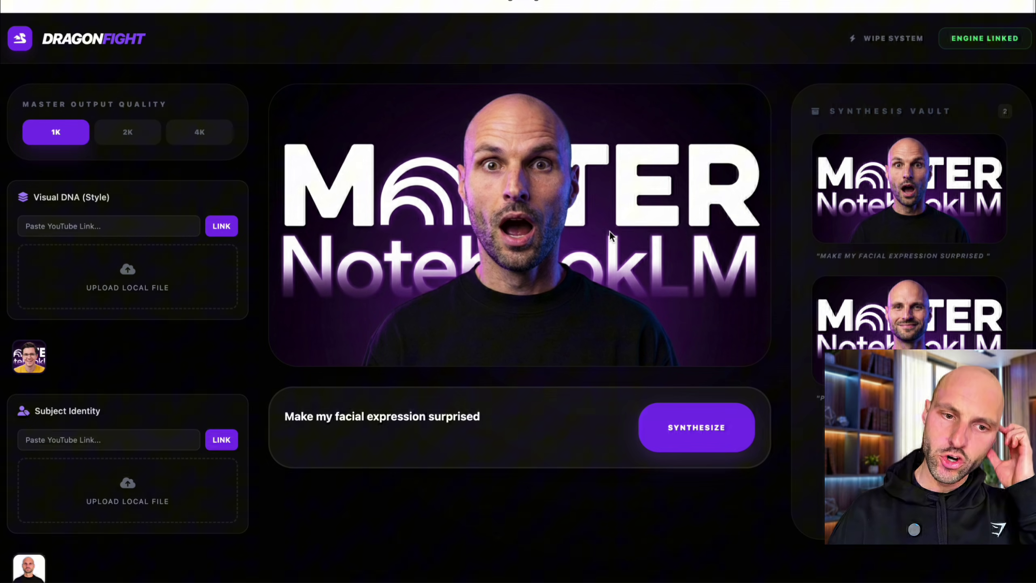
- Replace the prompt with 'Change my t-shirt color from black to yellow', fixing the spacing
triple_click(488, 419)
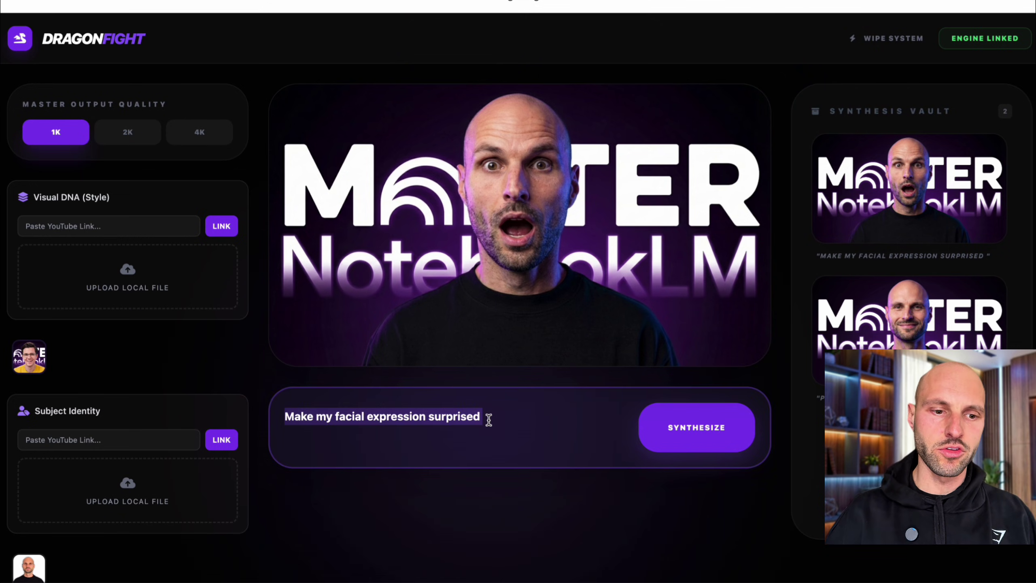
type("Change my ")
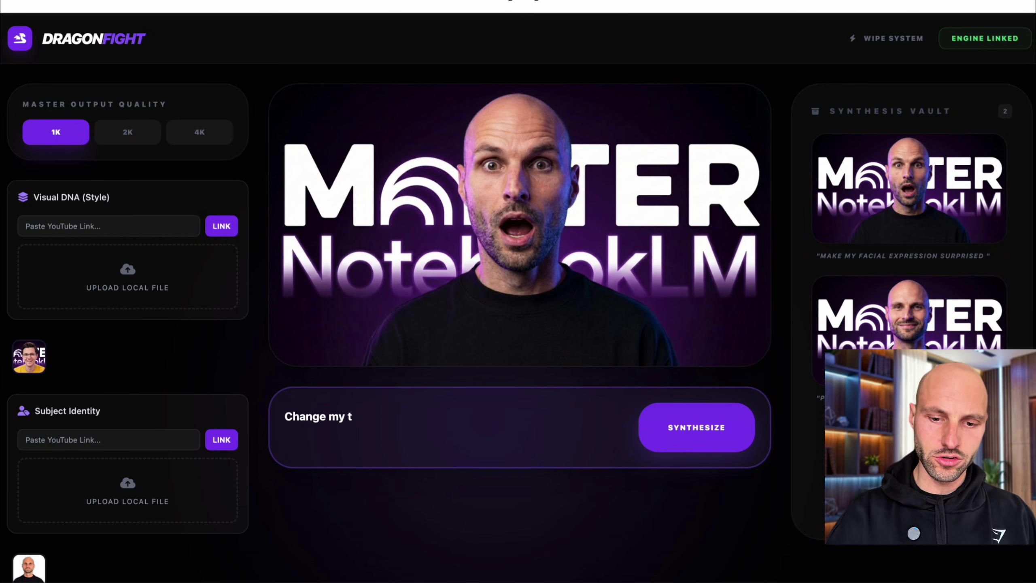
type("t-shirt color from black to. yello")
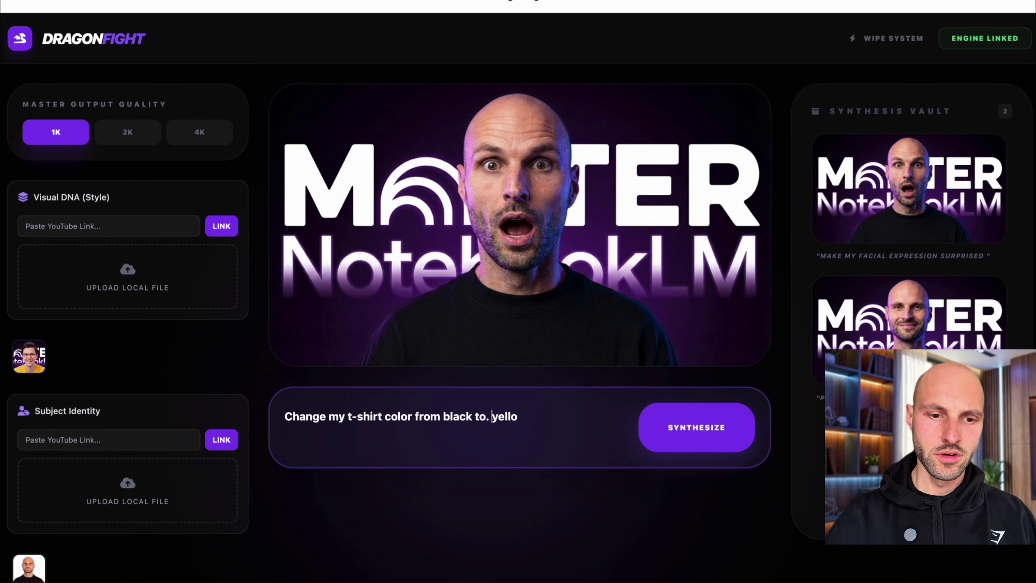
key("BackSpace")
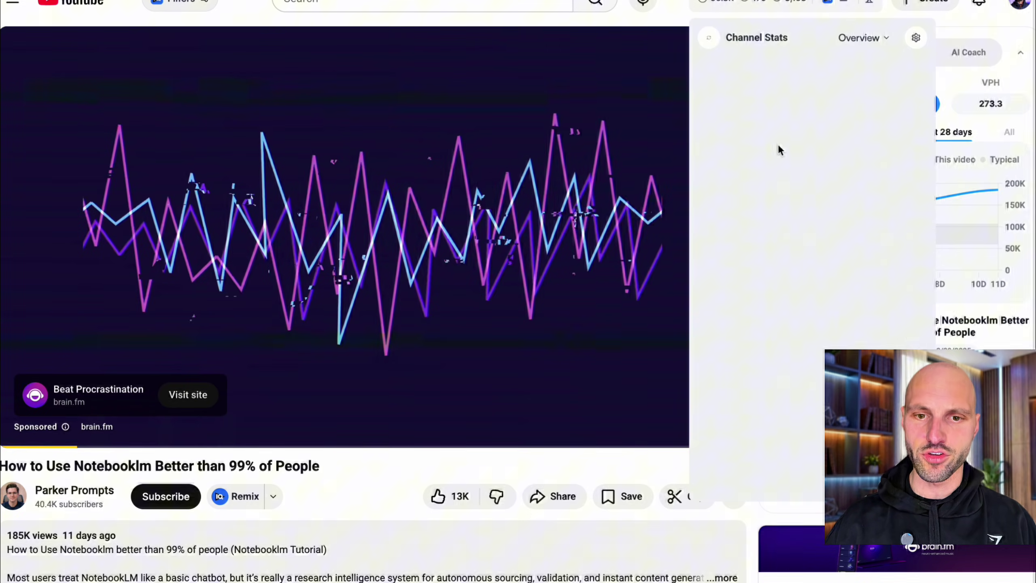
- Scroll down the creator's channel page to its row of five recent videos
scroll(779, 150, "down", 5)
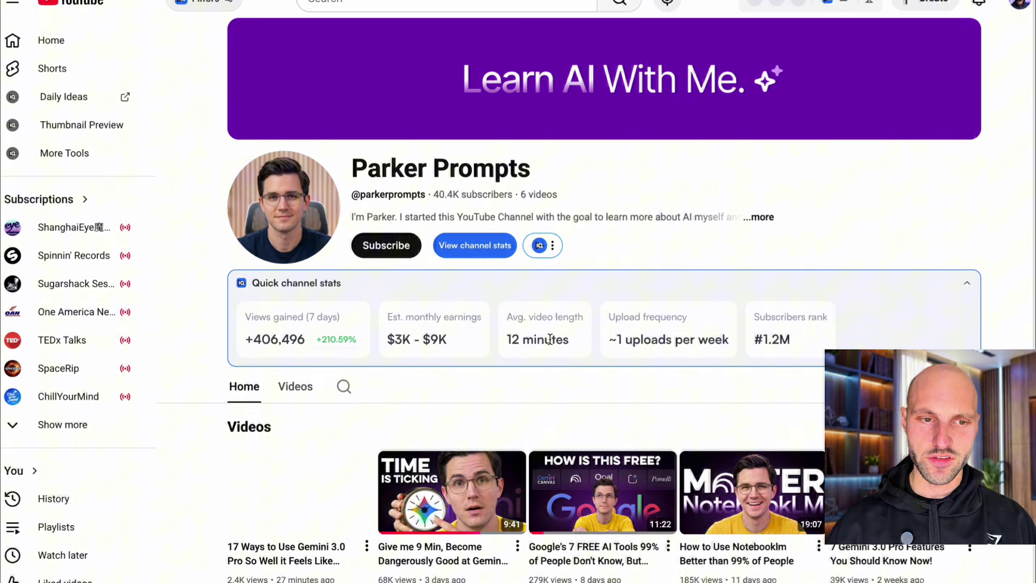
scroll(549, 339, "down", 6)
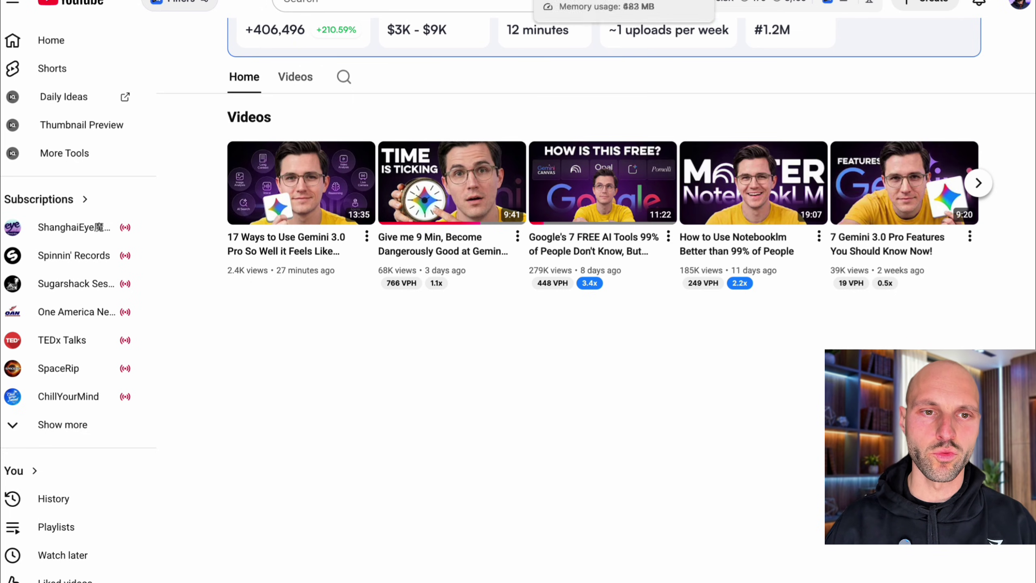
- In AI Studio's App.tsx, search 'dra' to jump to the fa-dragon logo on line 207
left_click(530, 1)
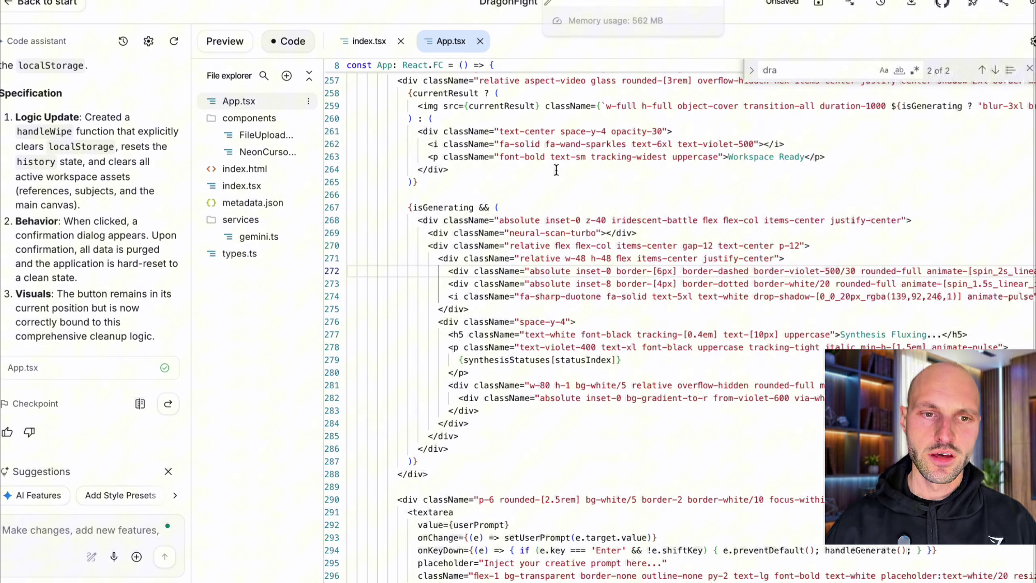
scroll(706, 254, "down", 5)
scroll(705, 254, "up", 5)
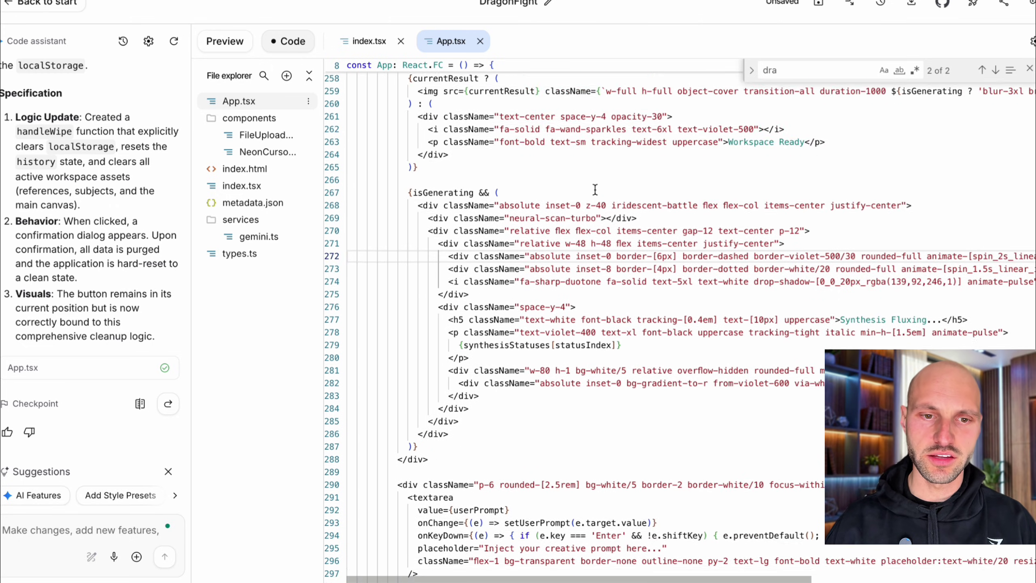
scroll(706, 254, "down", 5)
scroll(595, 190, "up", 6)
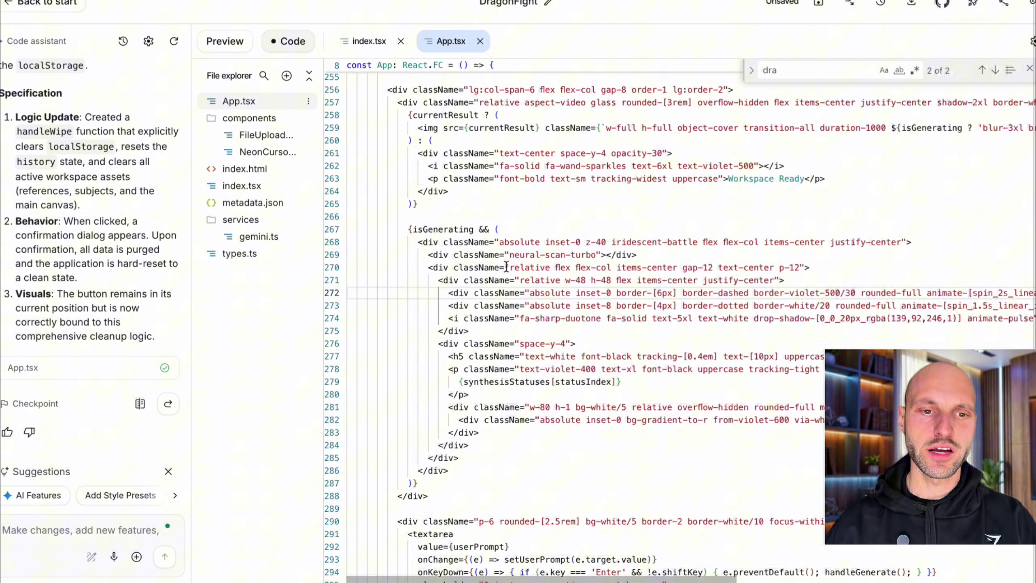
scroll(594, 190, "down", 2)
left_click(575, 293)
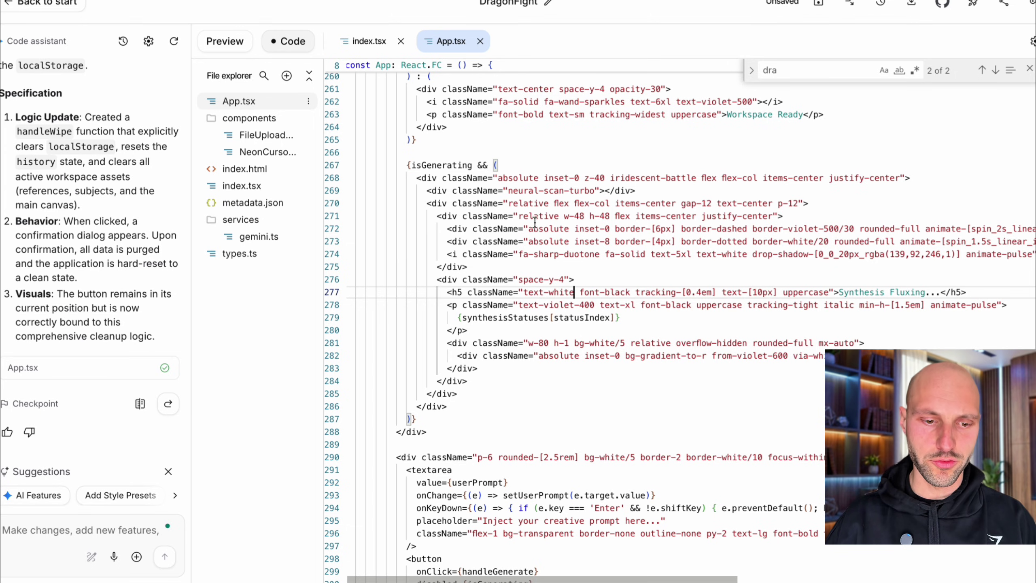
double_click(775, 72)
key("Return")
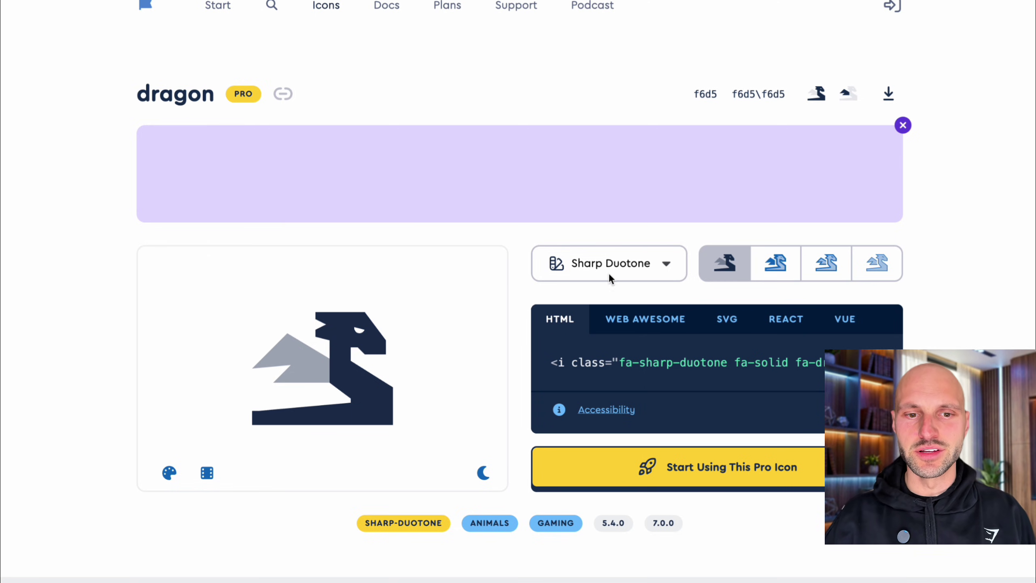
- Search Font Awesome icons for 'wolf' and open the wolf-pack-battalion icon
left_click(294, 13)
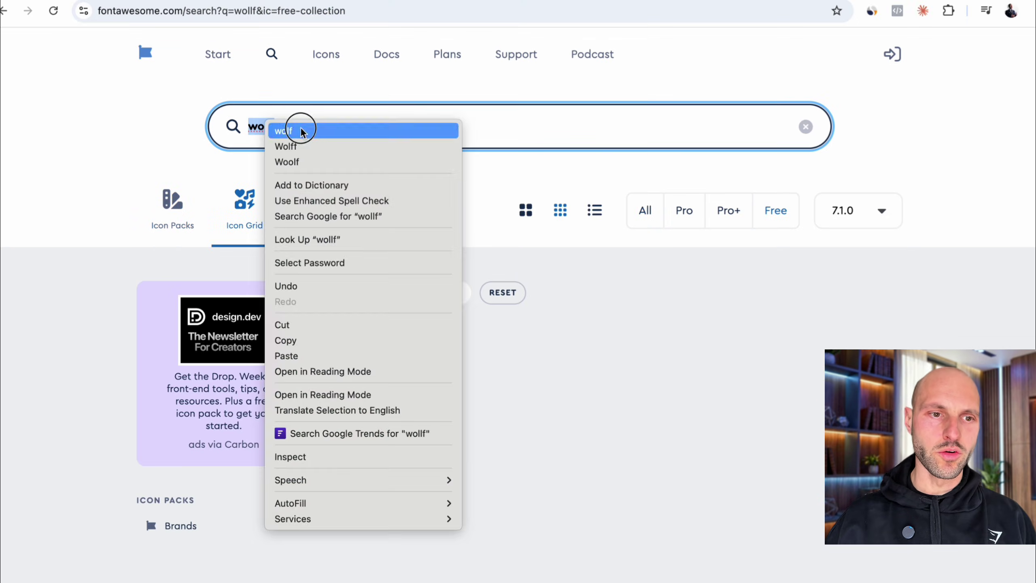
key("Escape")
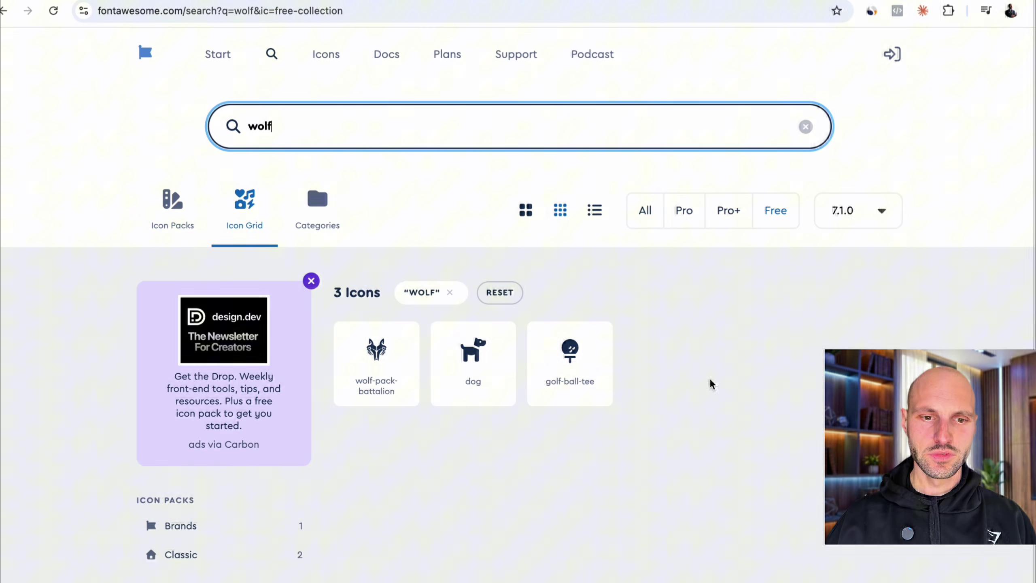
left_click(367, 369)
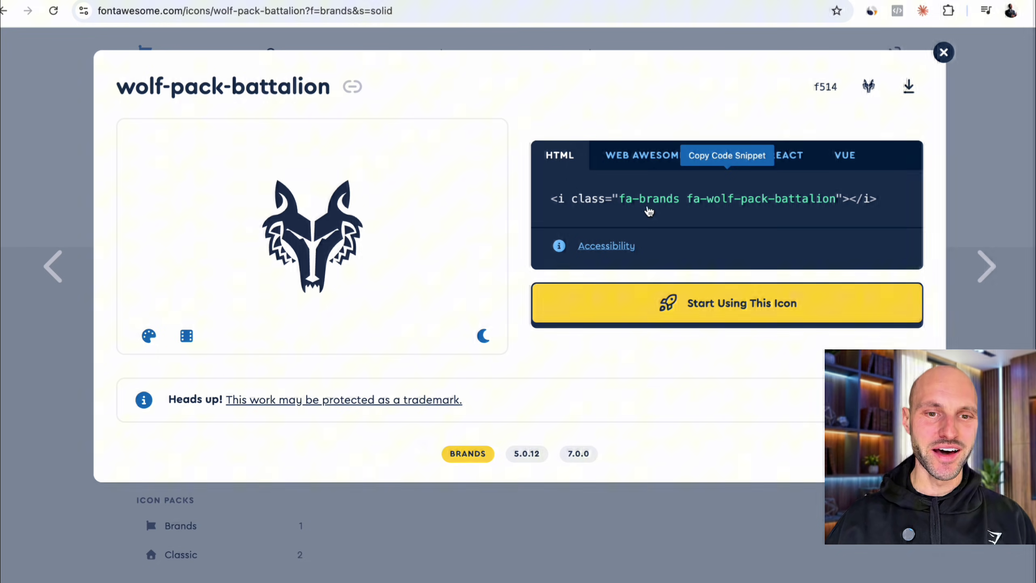
- Copy the icon's snippet and pick out the class names fa-brands fa-wolf-pack-battalion
left_click(660, 205)
left_click(370, 12)
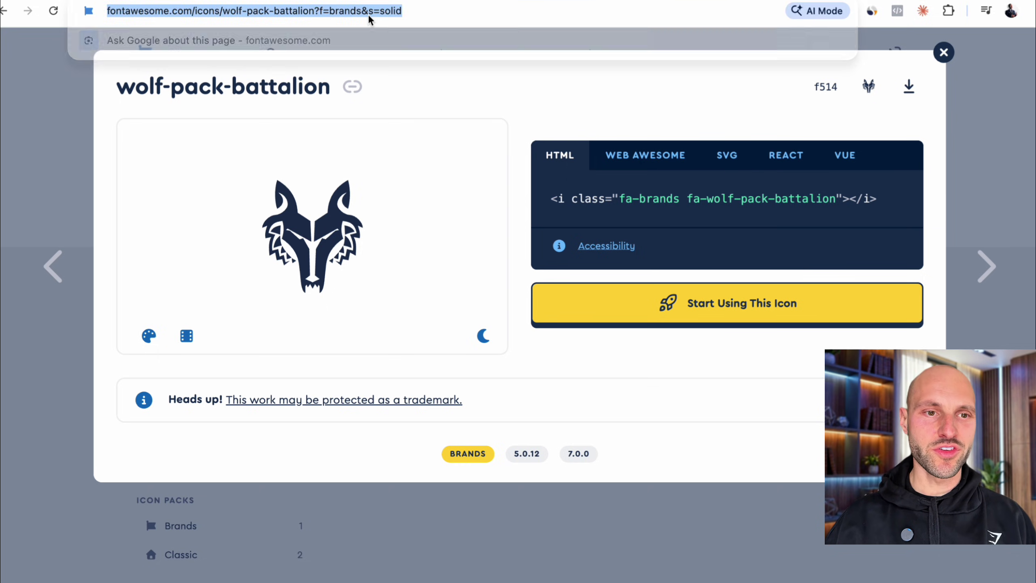
key("super+v")
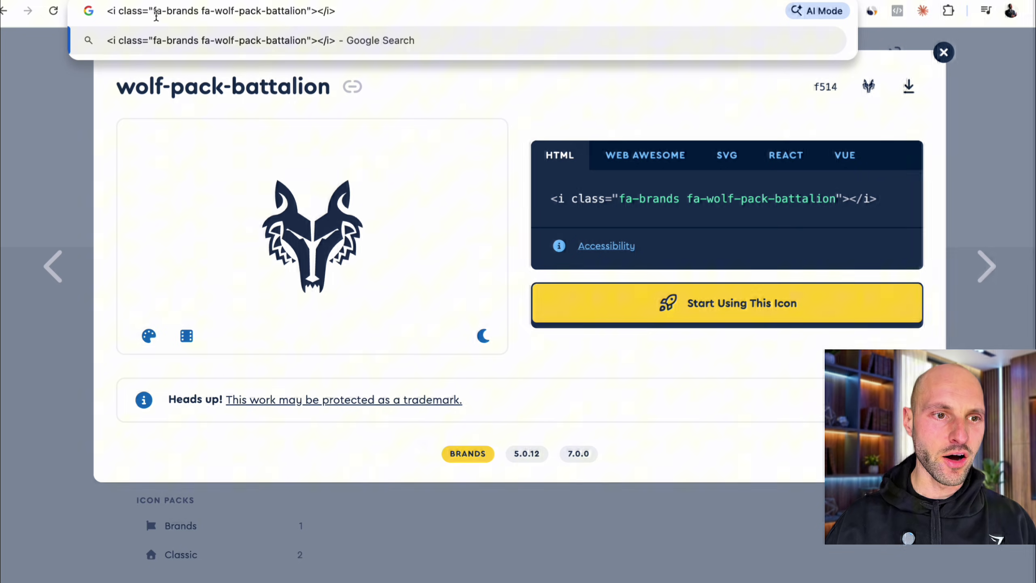
left_click(153, 13)
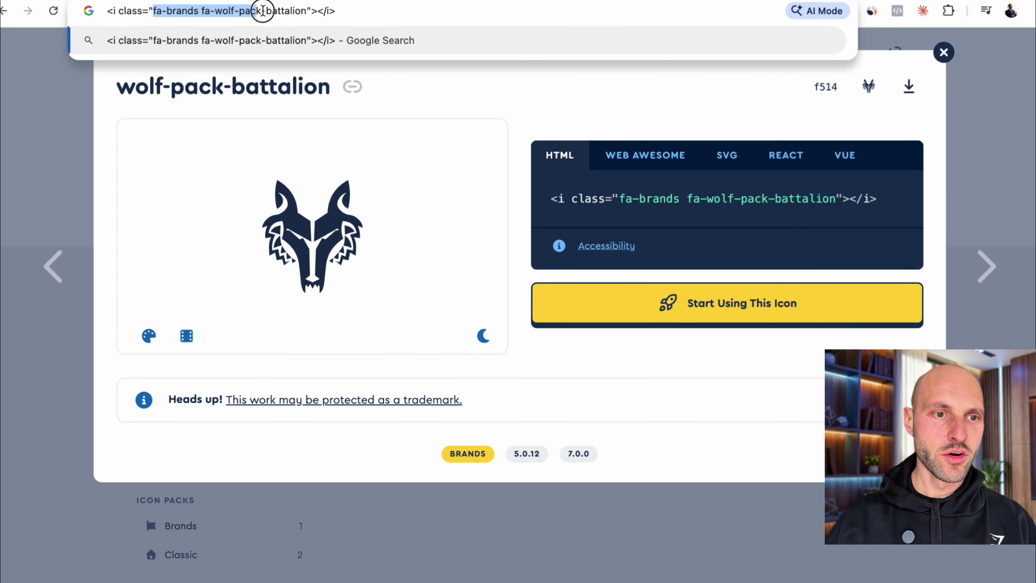
left_click_drag(305, 9, 306, 11)
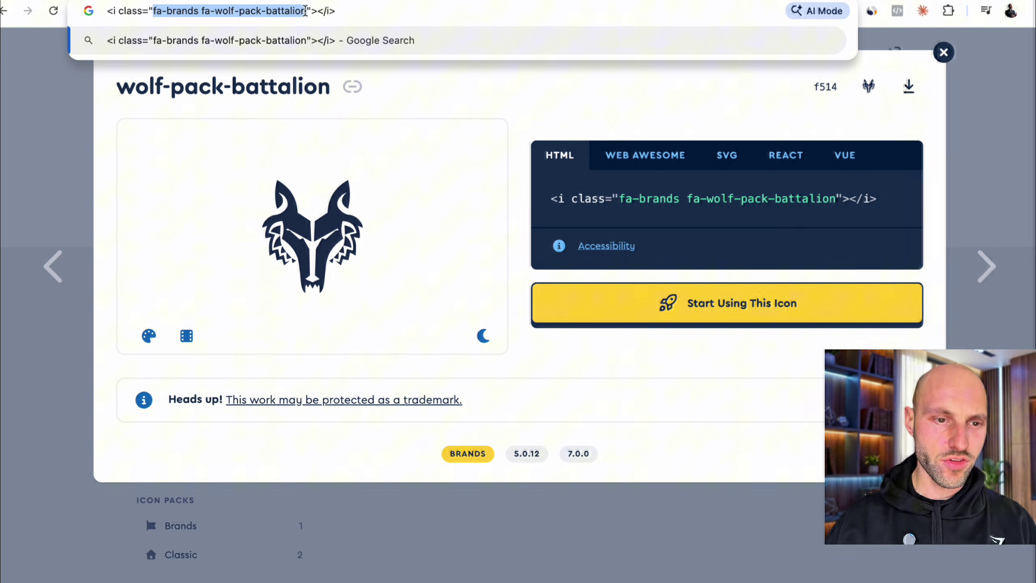
key("ctrl+Tab")
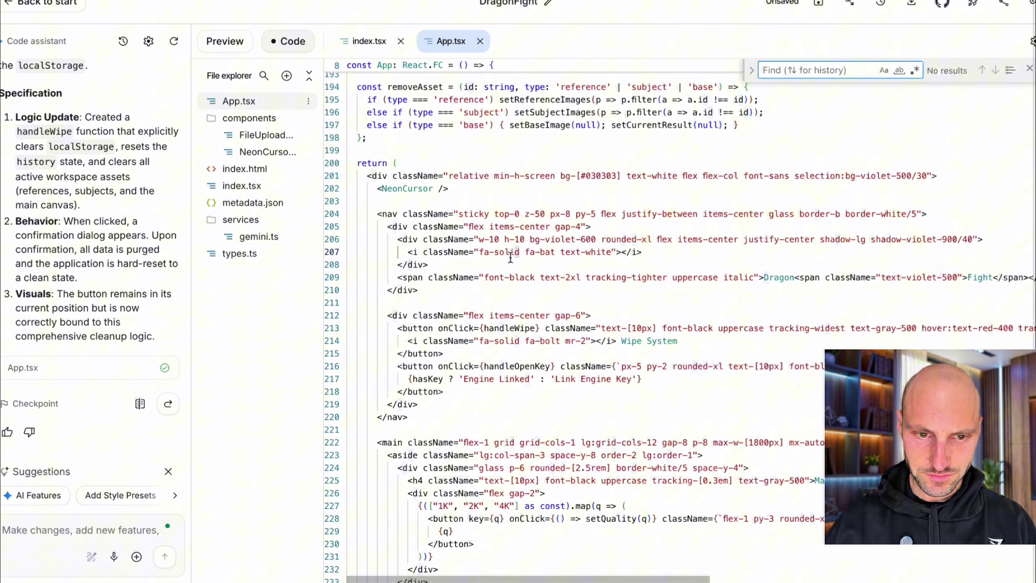
- Replace the line 207 logo classes with fa-brands fa-wolf-pack-battalion and preview the app
left_click_drag(558, 301, 481, 301)
key("ctrl+v")
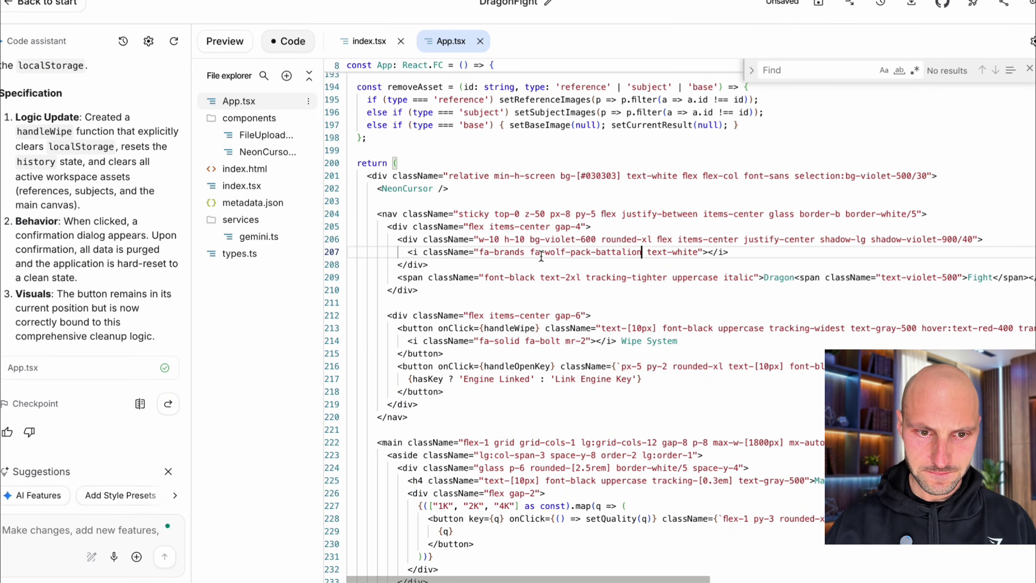
left_click(224, 41)
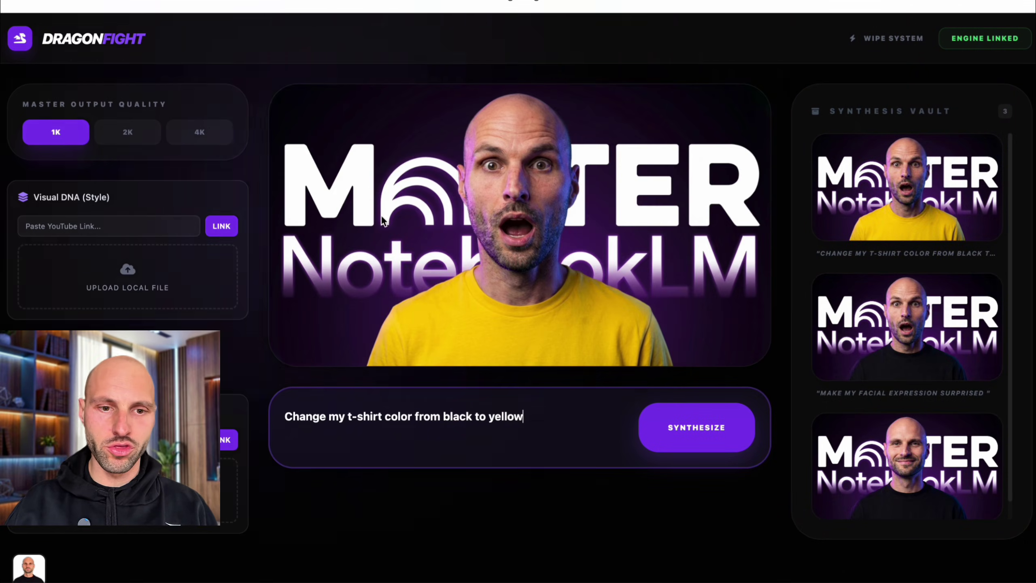
- Restore vault versions in turn, ending with the surprised yellow-shirt thumbnail as the main image
key("alt+shift+Left")
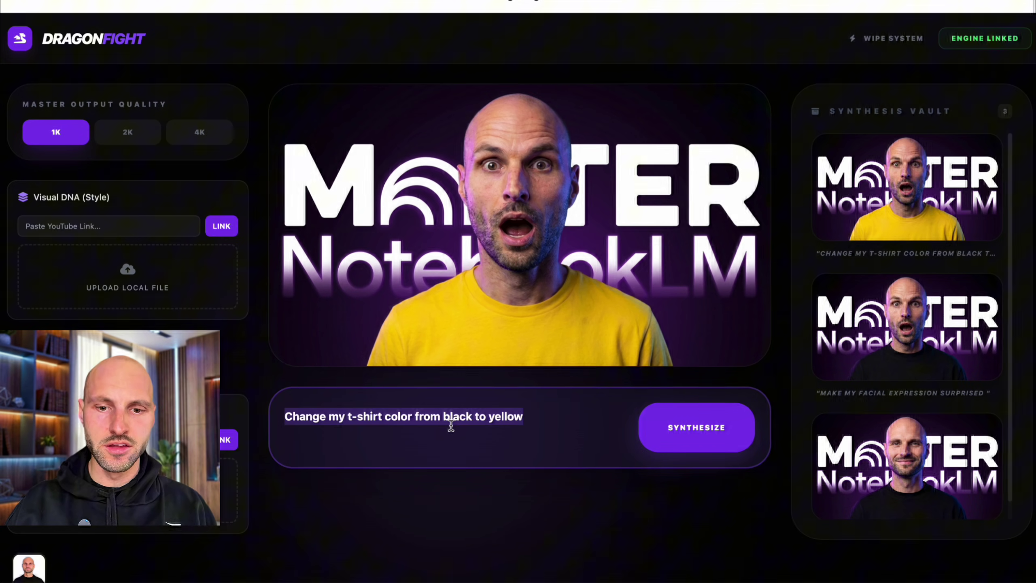
triple_click(451, 422)
mouse_move(925, 330)
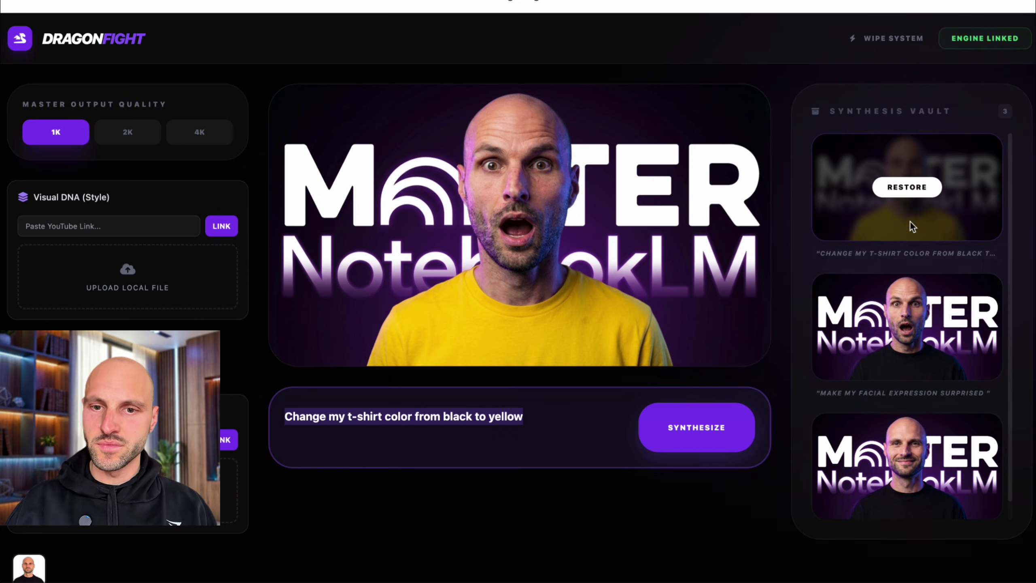
scroll(911, 184, "down", 1)
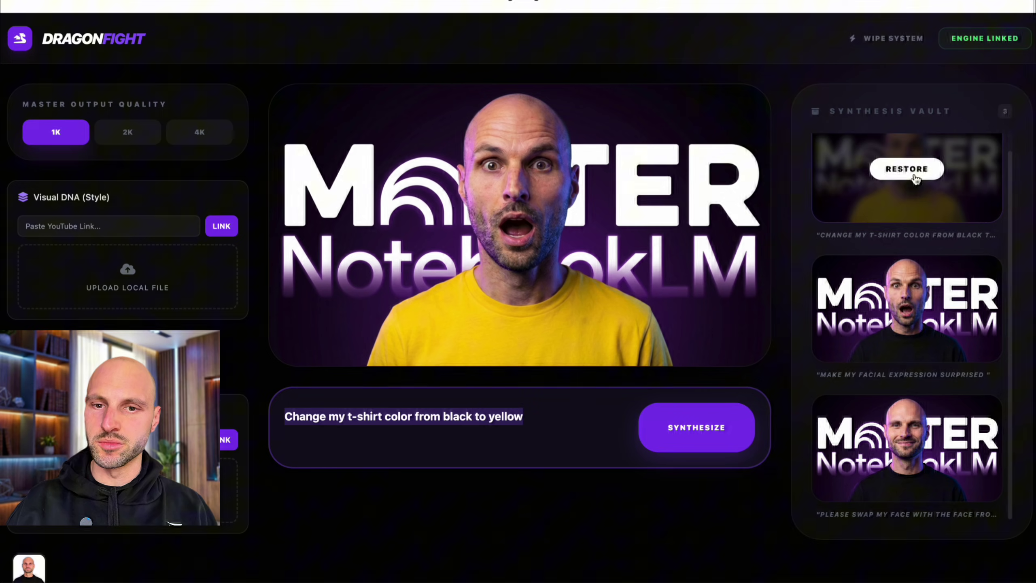
left_click(920, 317)
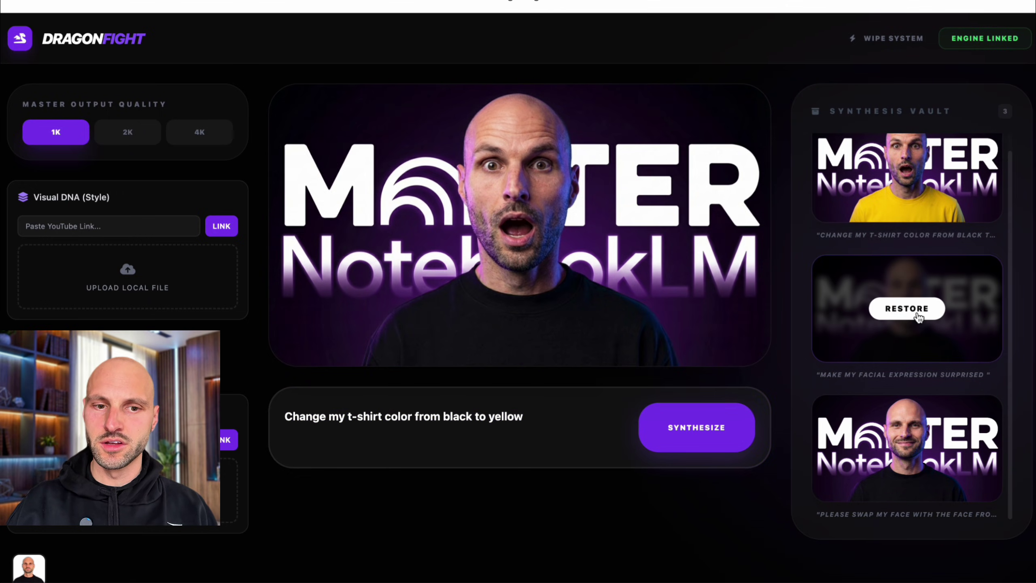
left_click(912, 448)
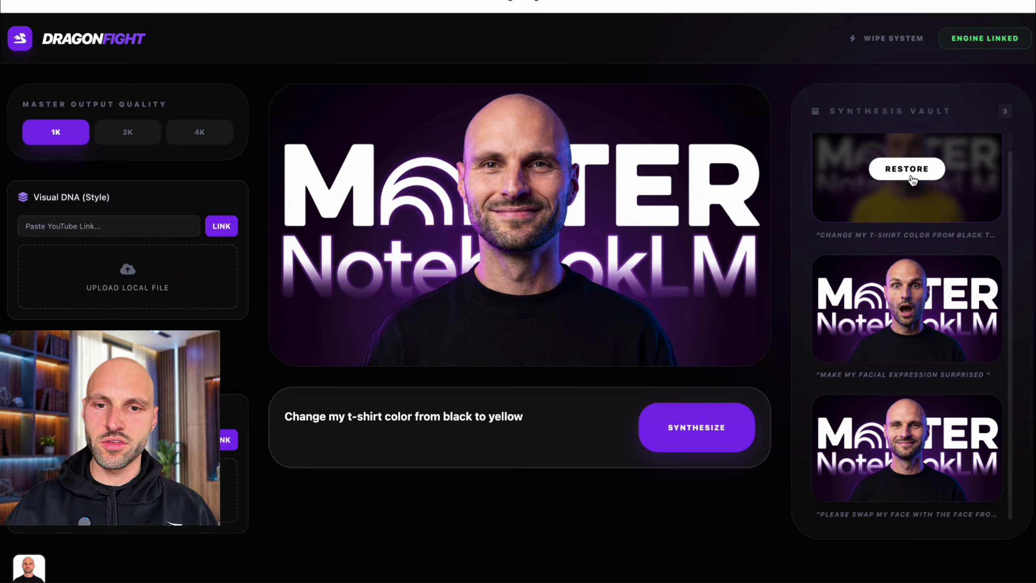
left_click(911, 179)
left_click(428, 422)
key("ctrl+a")
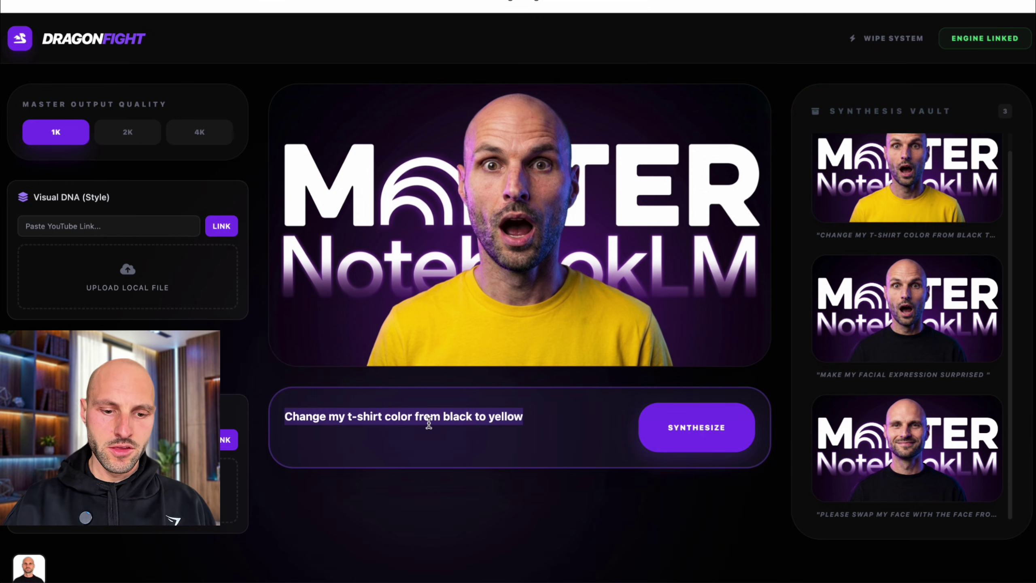
- Prompt 'Change the background text to say "Google Gemini"' and generate the new version
type("Change his")
key("ctrl+a")
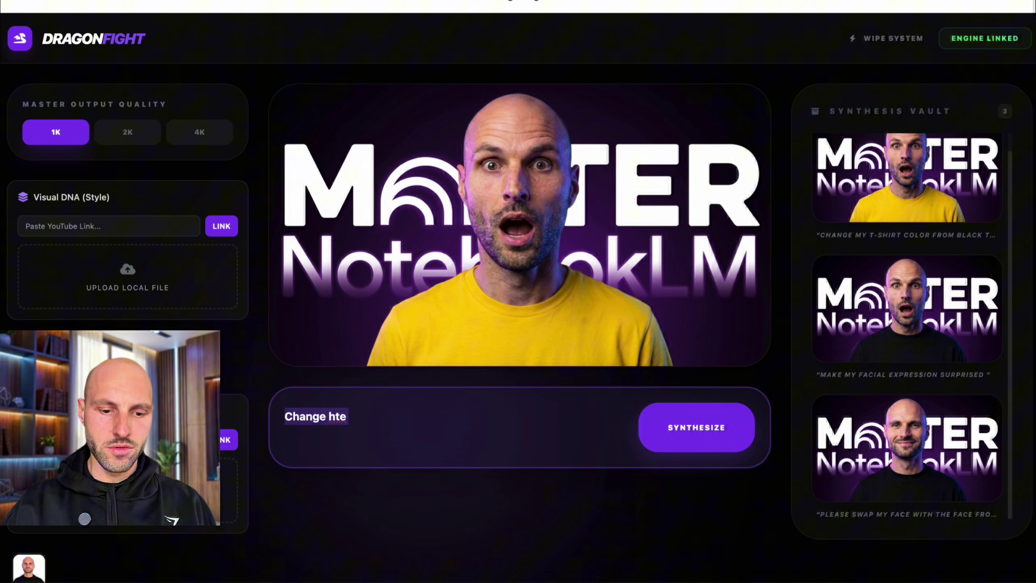
type("Change t")
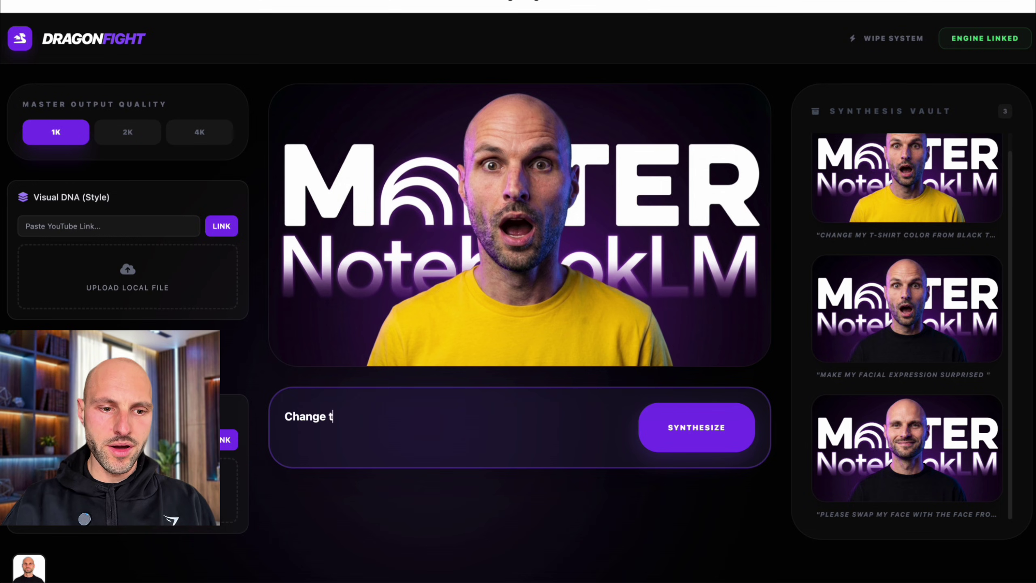
type("he background the")
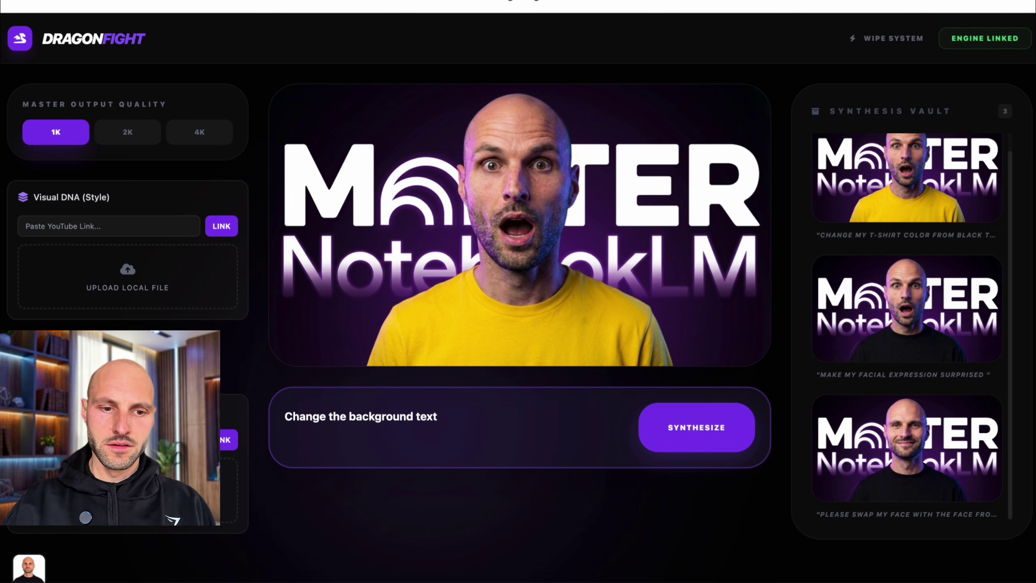
type("t to say Google Gemini\"")
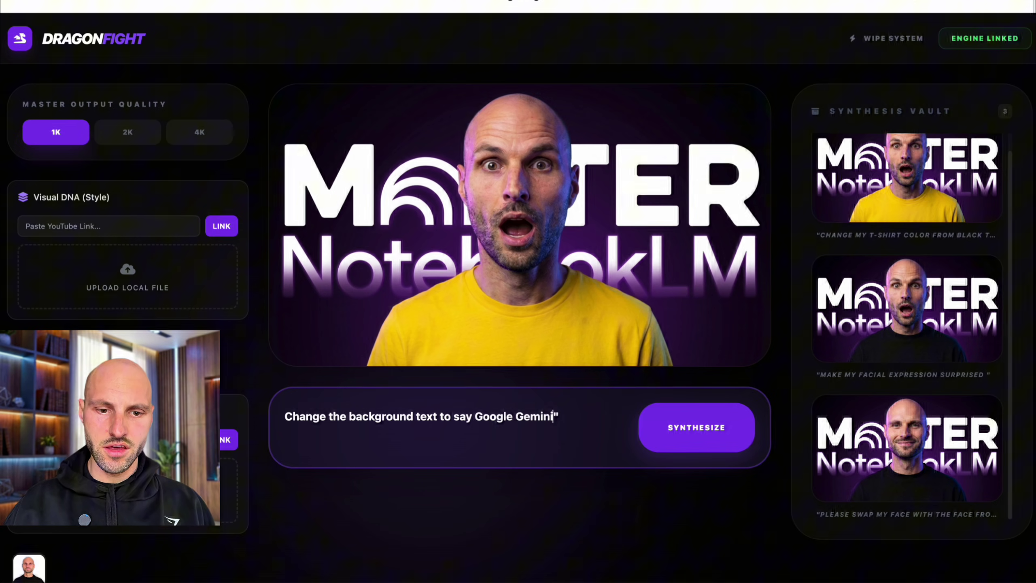
left_click(474, 416)
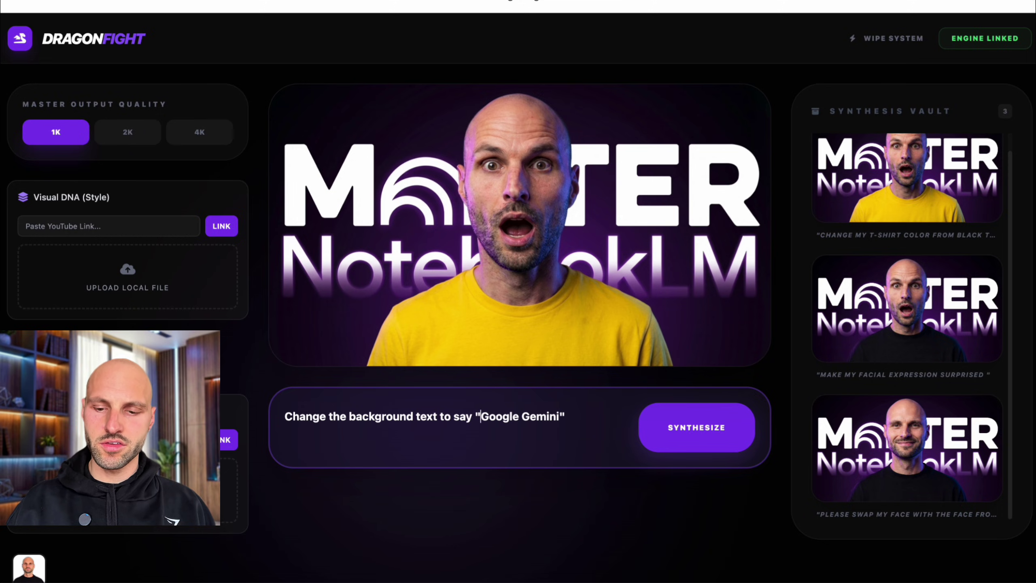
key("Return")
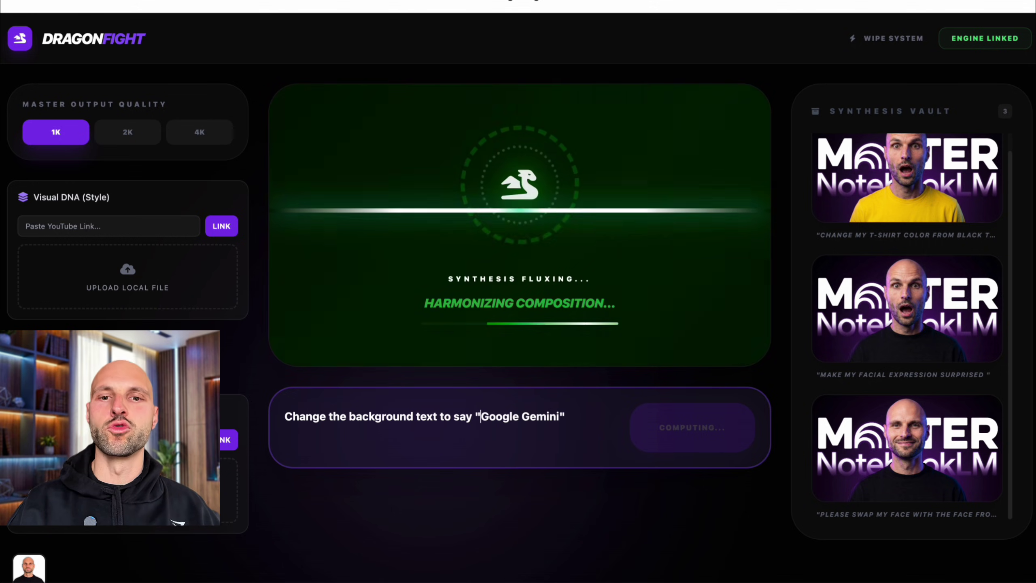
- Review the new Google Gemini version in the vault and select the old prompt
mouse_move(921, 345)
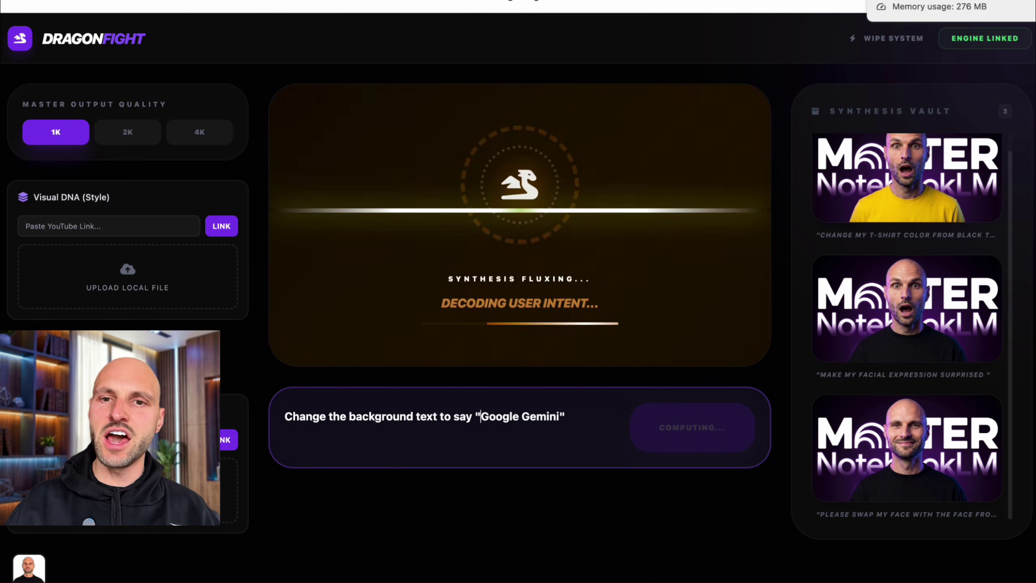
mouse_move(877, 157)
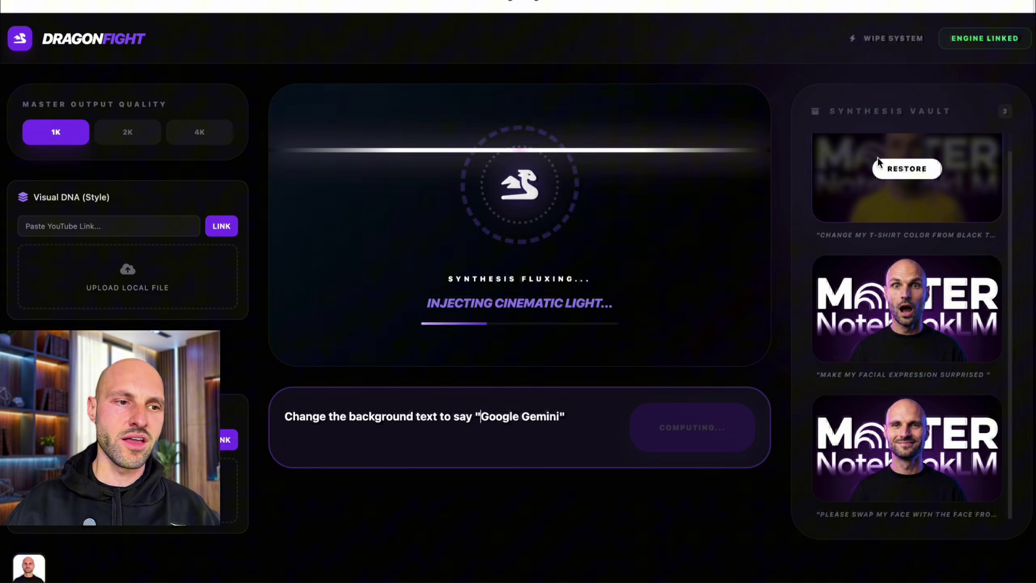
scroll(877, 157, "down", 2)
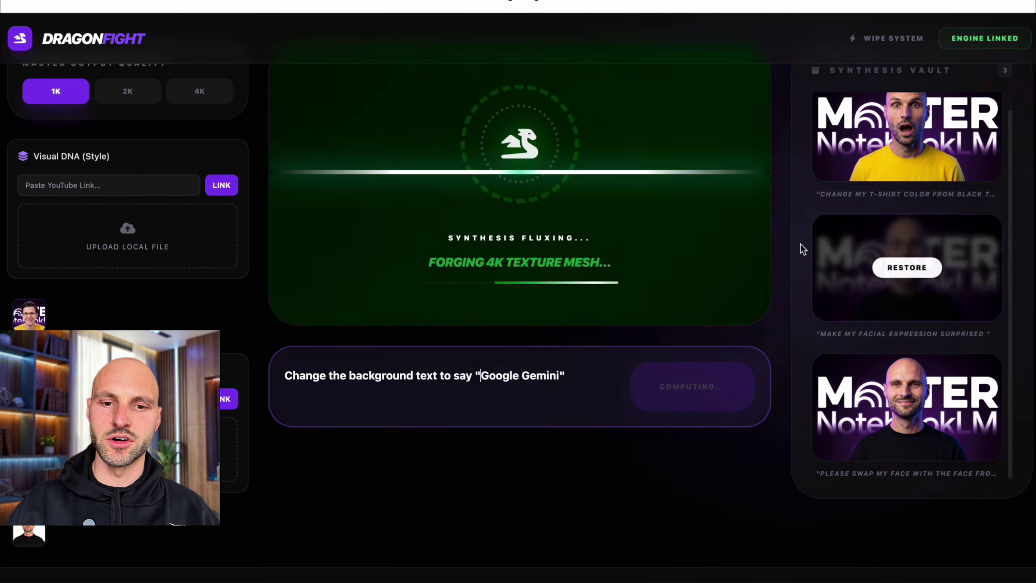
scroll(802, 246, "up", 2)
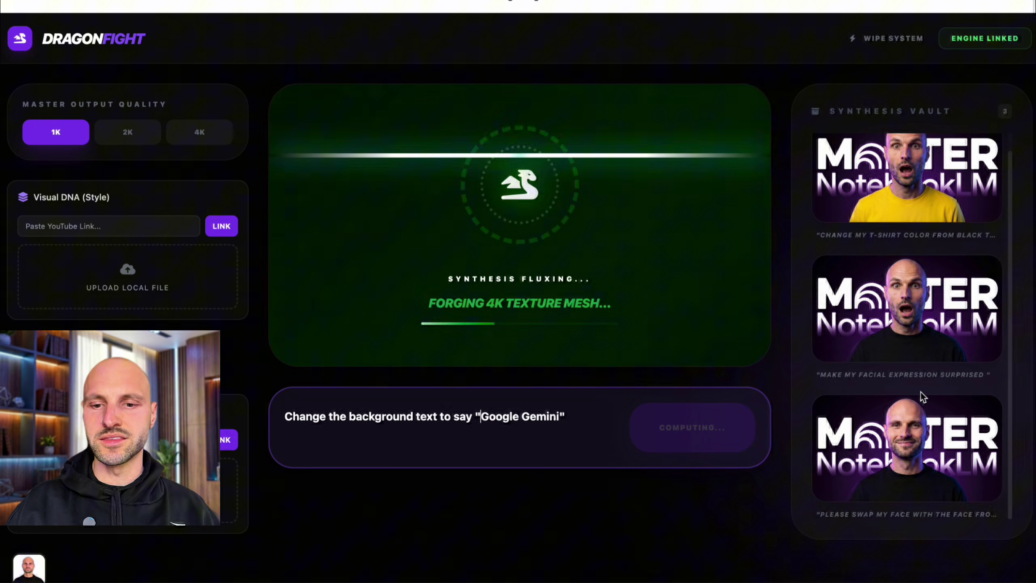
scroll(922, 286, "up", 1)
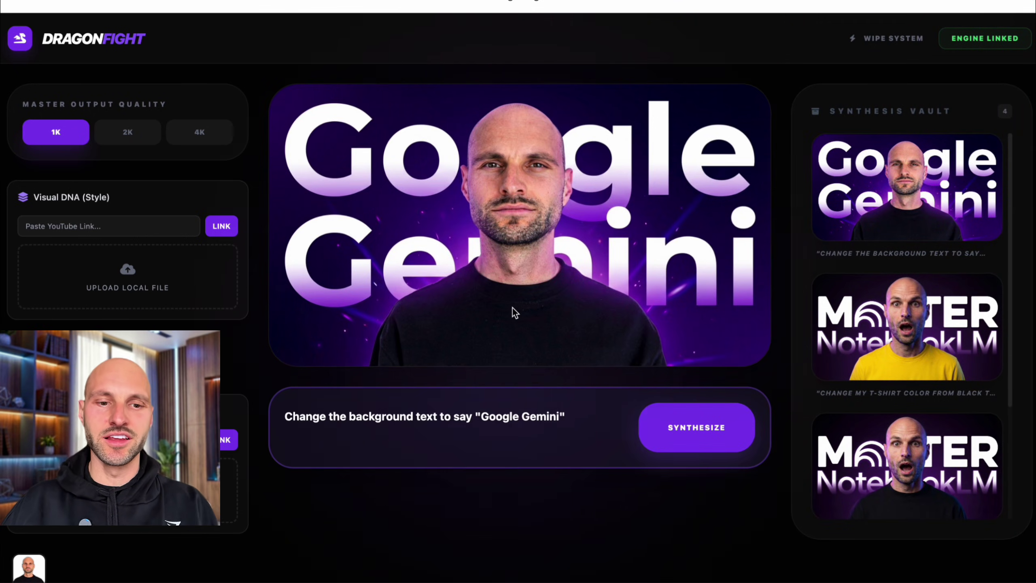
triple_click(486, 407)
- Clear the prompt and save the Google Gemini thumbnail into the Thumbz folder
key("BackSpace")
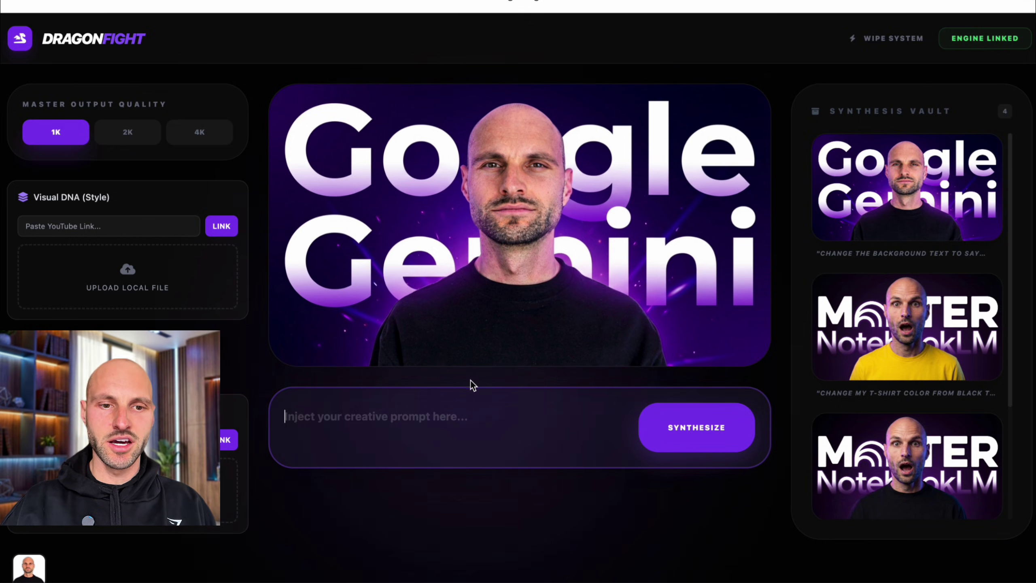
right_click(502, 190)
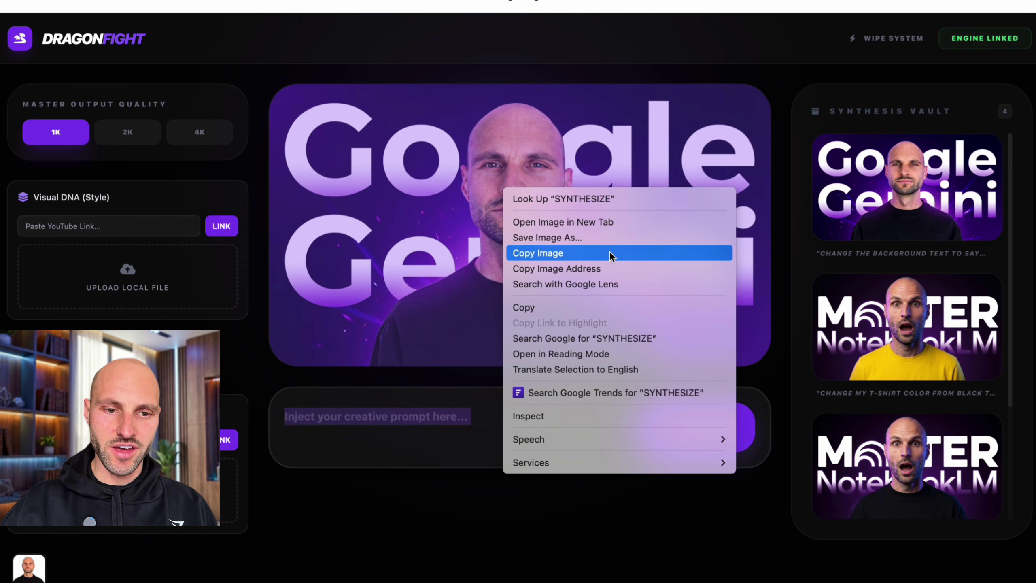
left_click(603, 239)
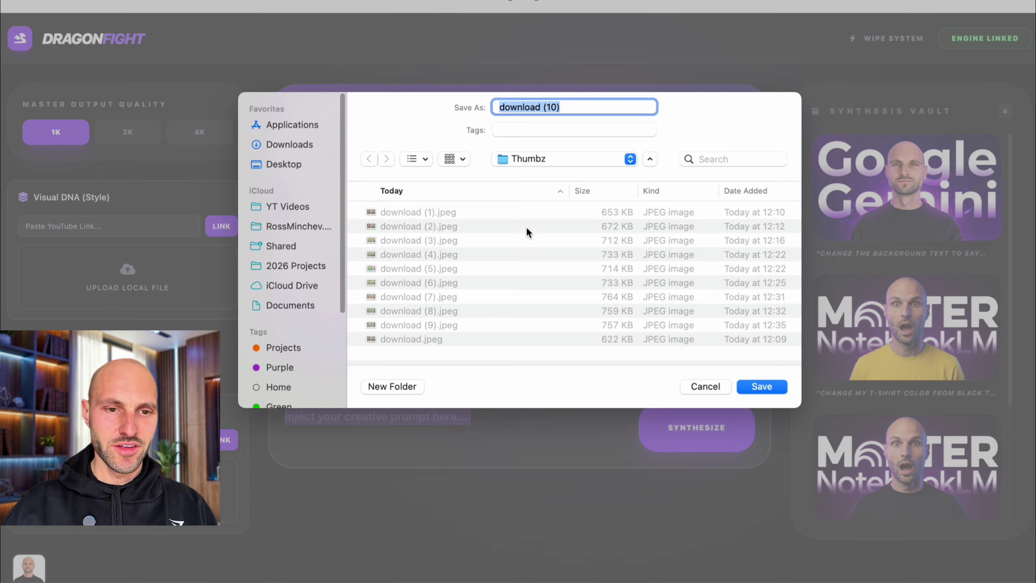
left_click(756, 386)
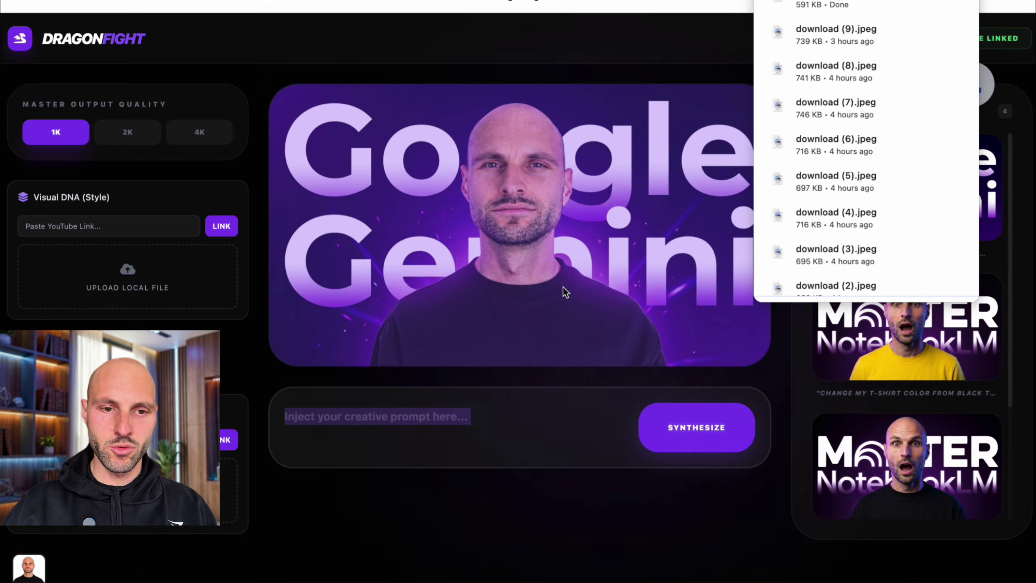
left_click(494, 415)
- Prompt 'Change my t-shirt color from black to yellow' and synthesize the yellow-shirt version
type("Make ")
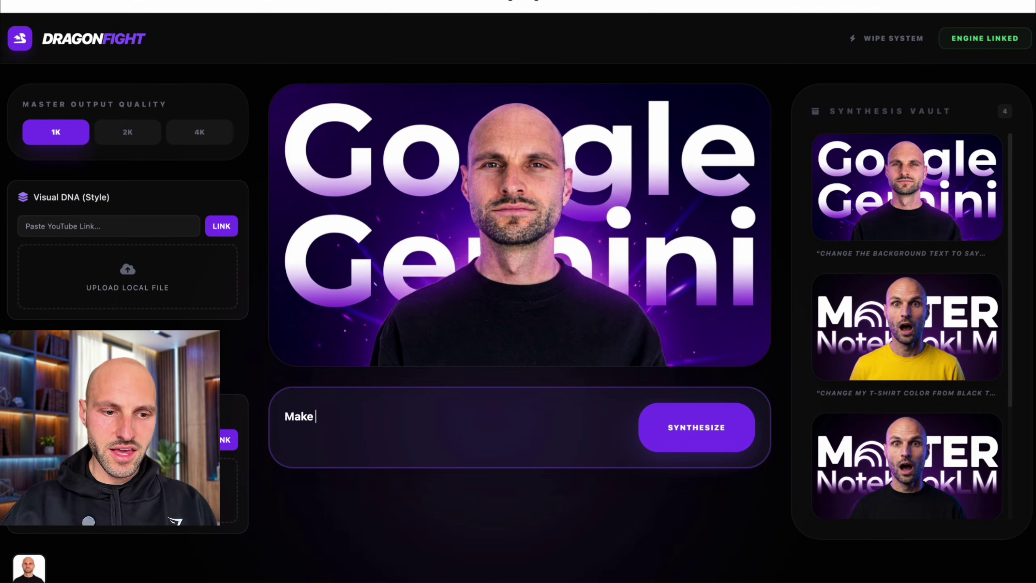
type("my t-shirt from black to y")
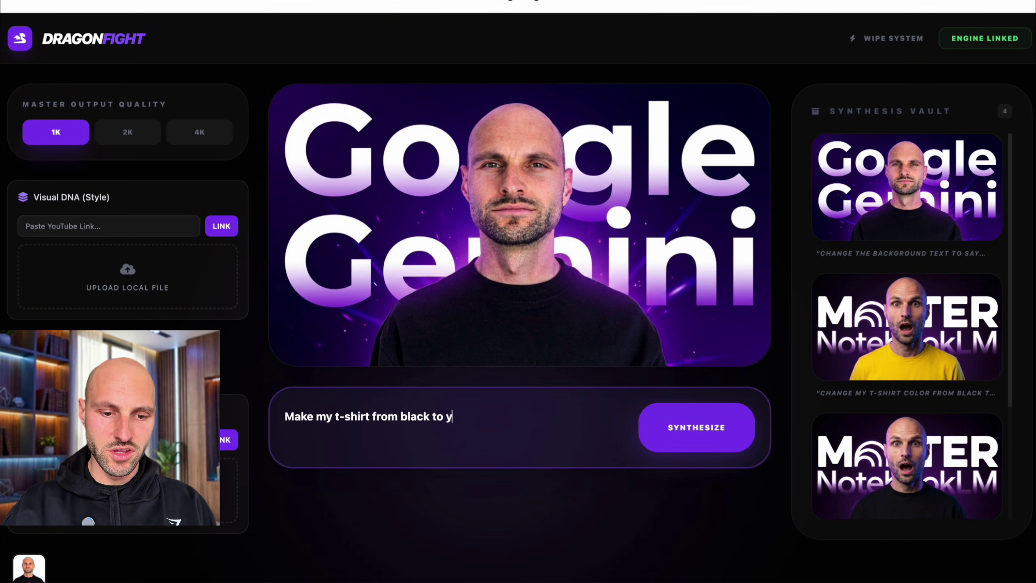
type("ello")
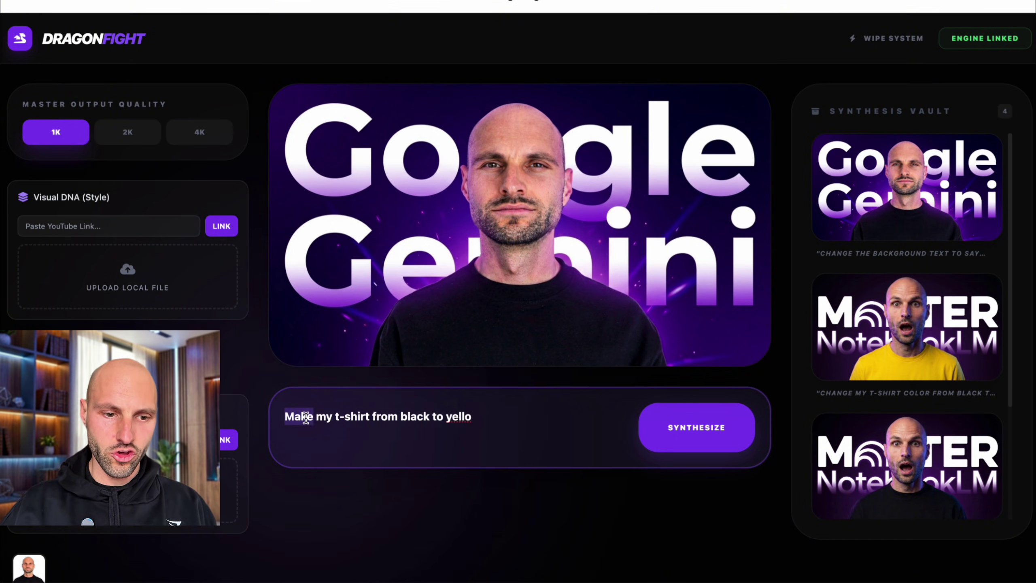
type("Chang")
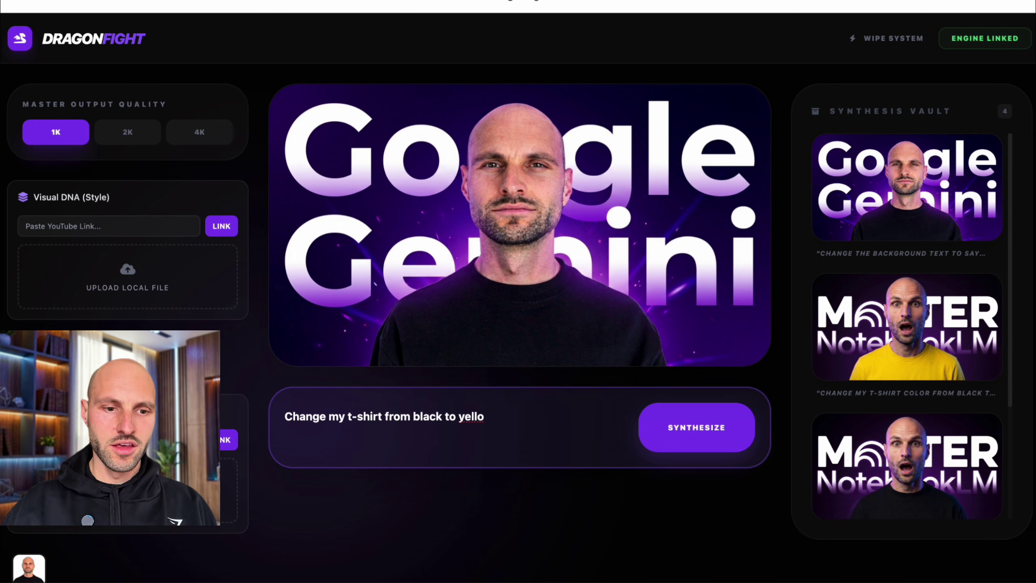
left_click(385, 417)
type("col")
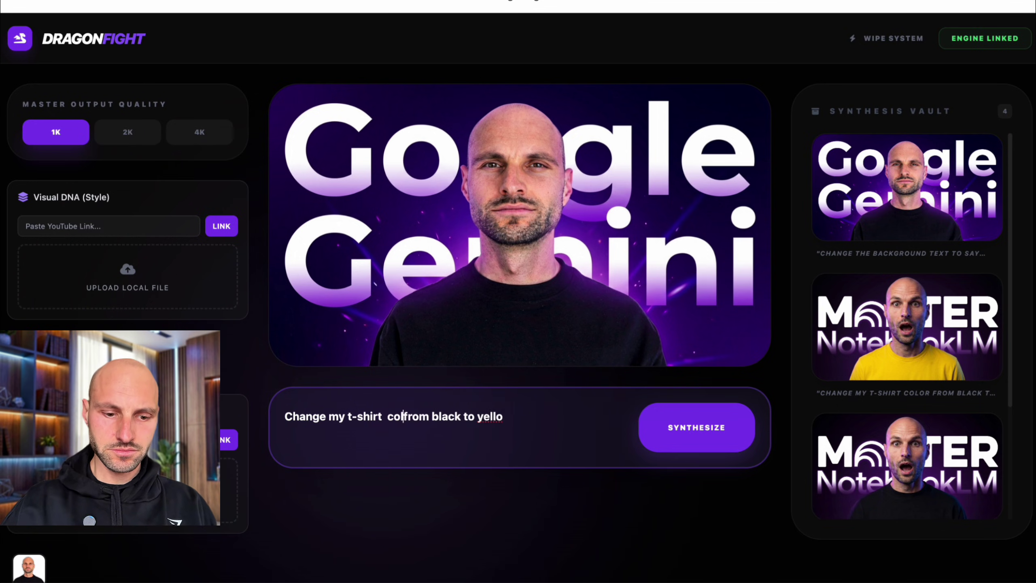
type("or")
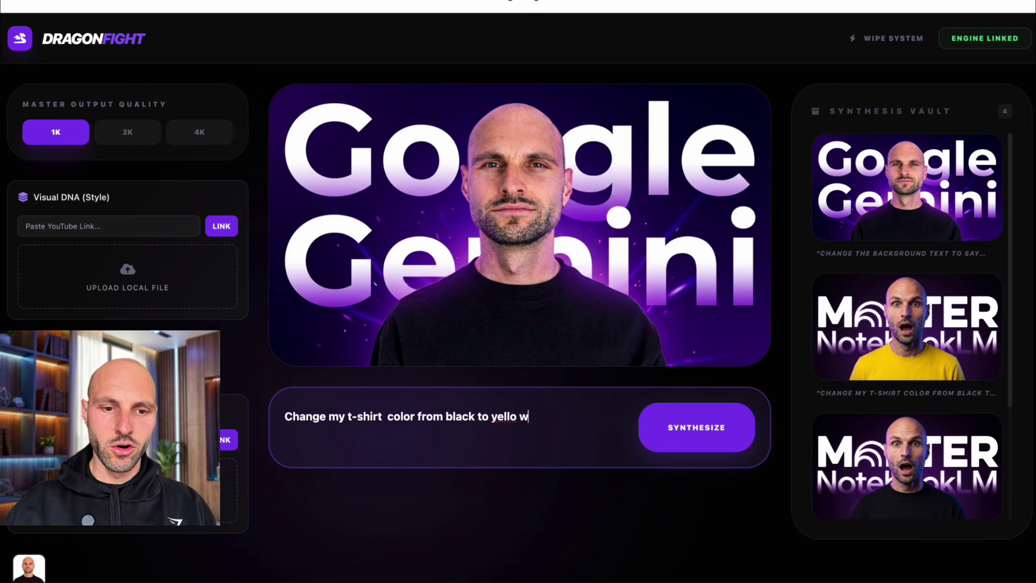
key("BackSpace")
key("BackSpace")
type("w")
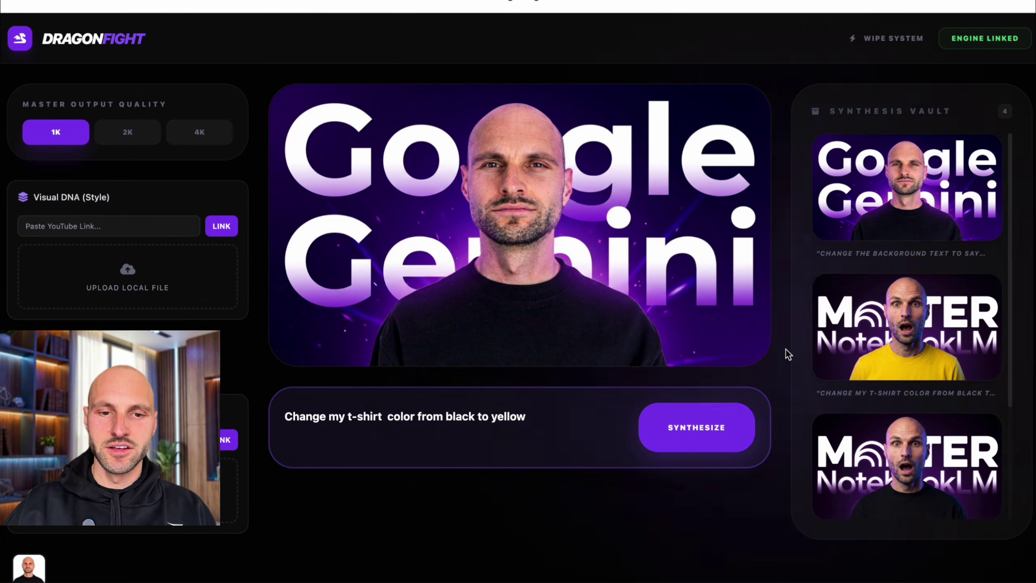
left_click(681, 442)
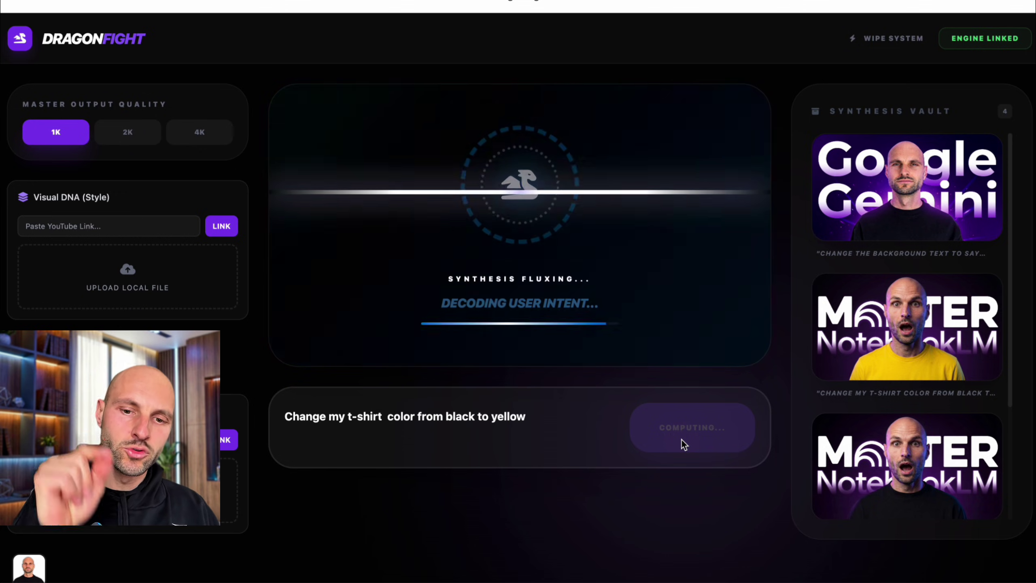
mouse_move(917, 356)
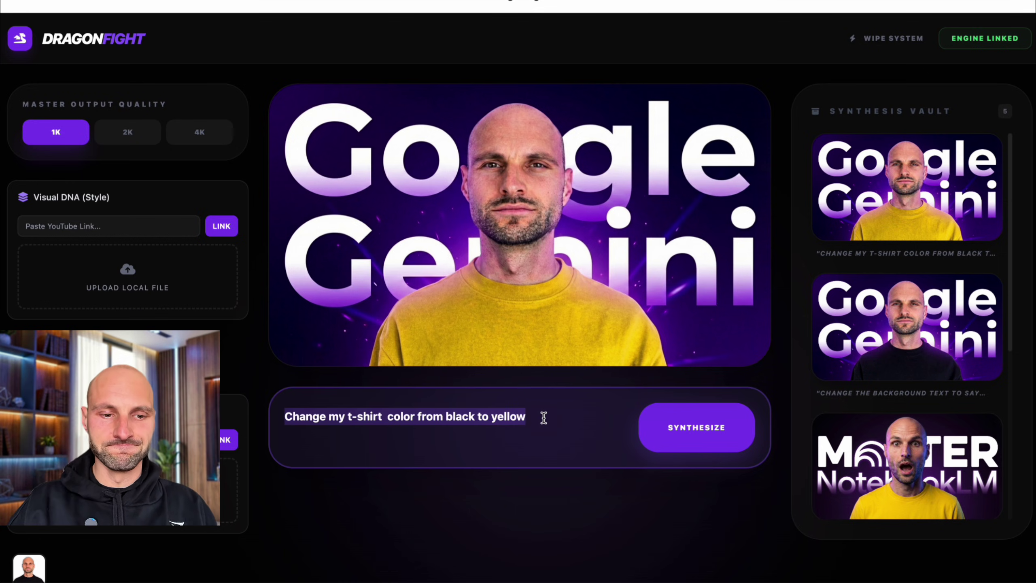
type("Ad")
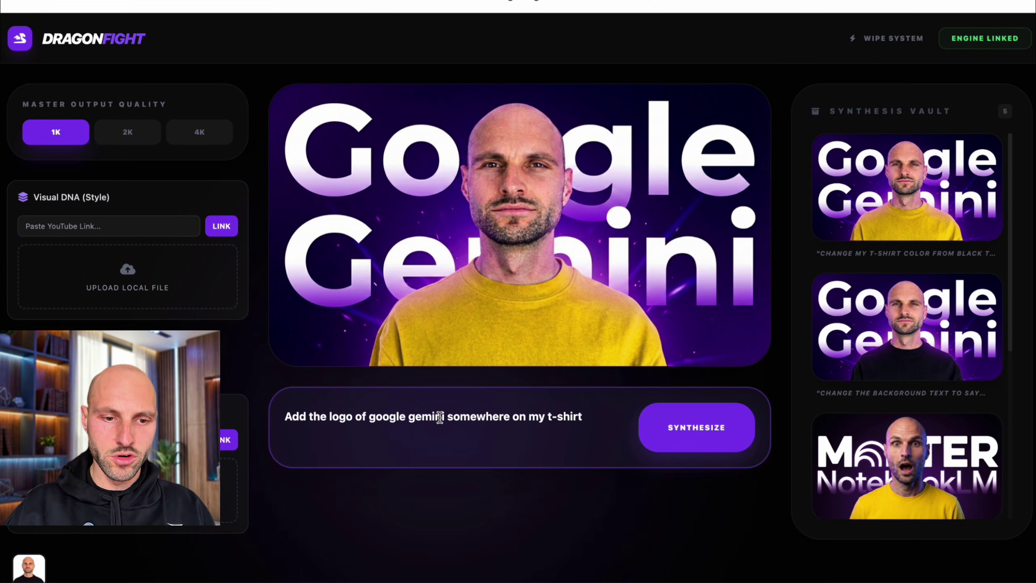
- Trim the prompt and synthesize a version with the Gemini logo on the yellow t-shirt
left_click_drag(369, 417, 328, 417)
key("BackSpace")
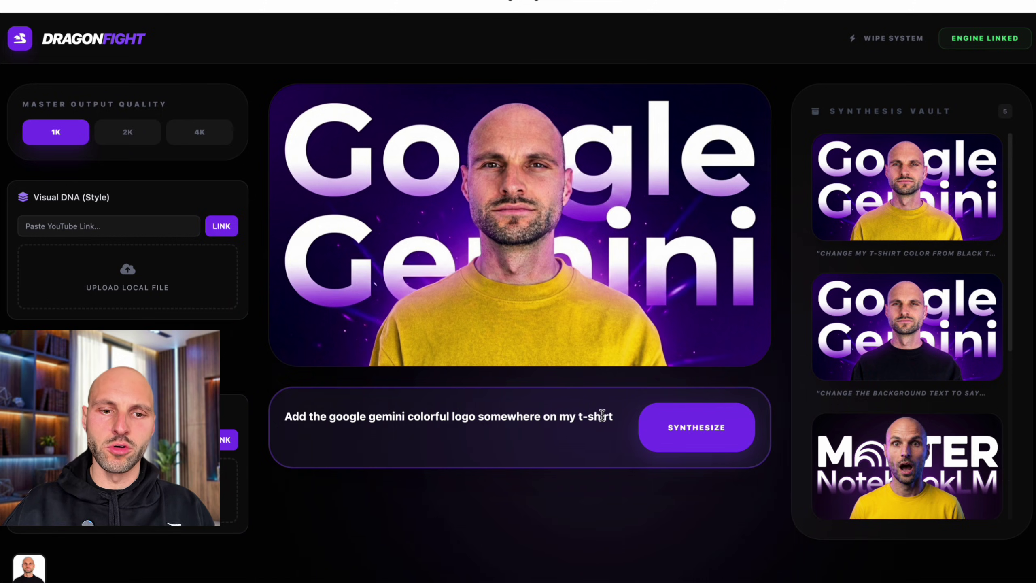
left_click(711, 435)
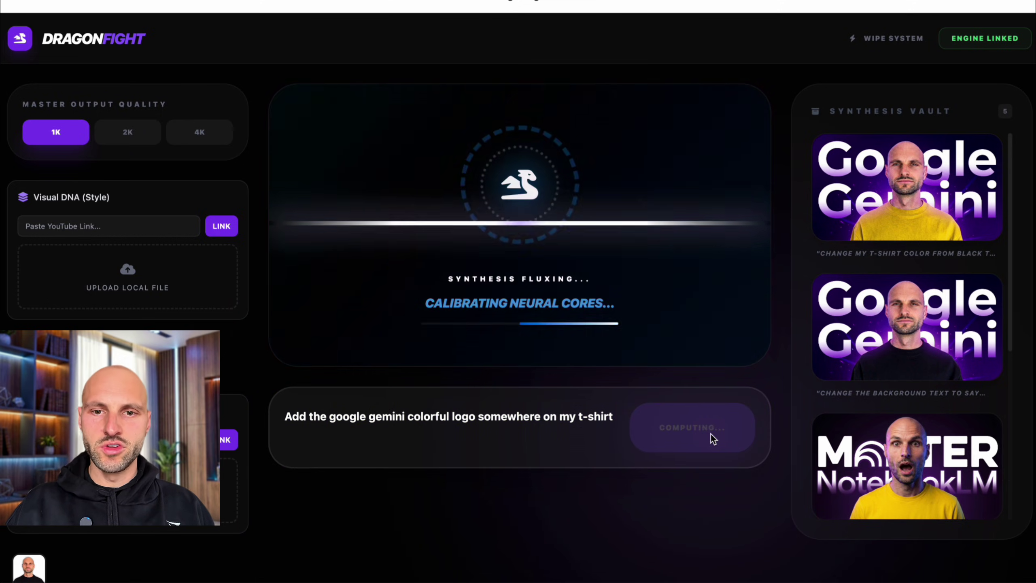
mouse_move(977, 162)
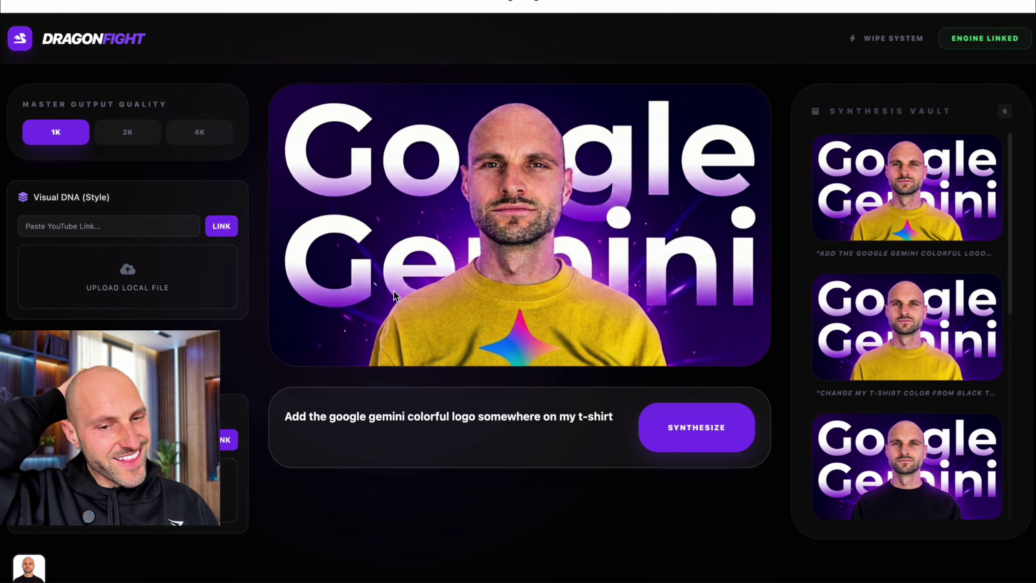
right_click(556, 151)
- Save the Gemini-logo thumbnail, then synthesize a version with the Gemini logo in 3D
left_click(613, 175)
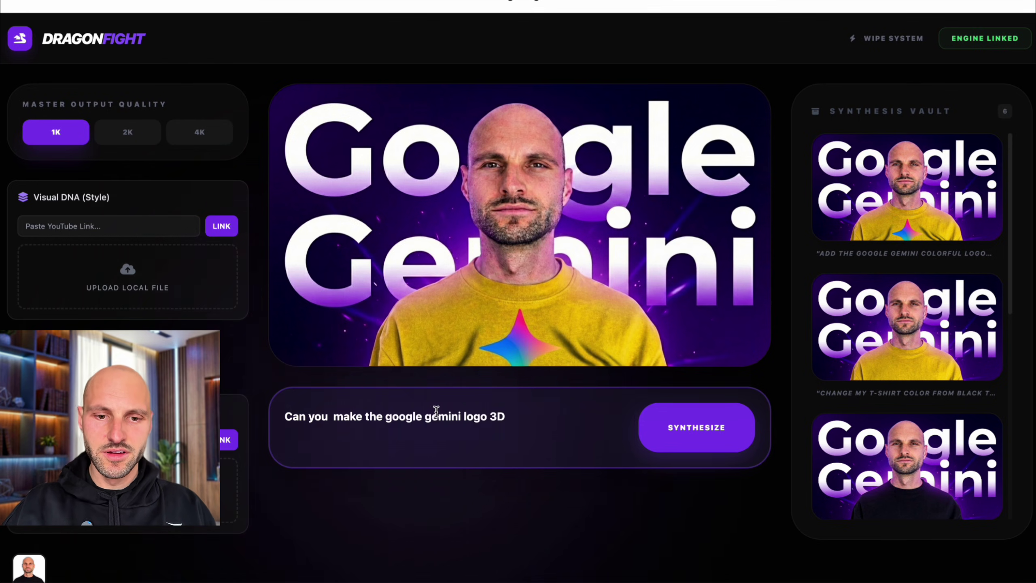
left_click(697, 432)
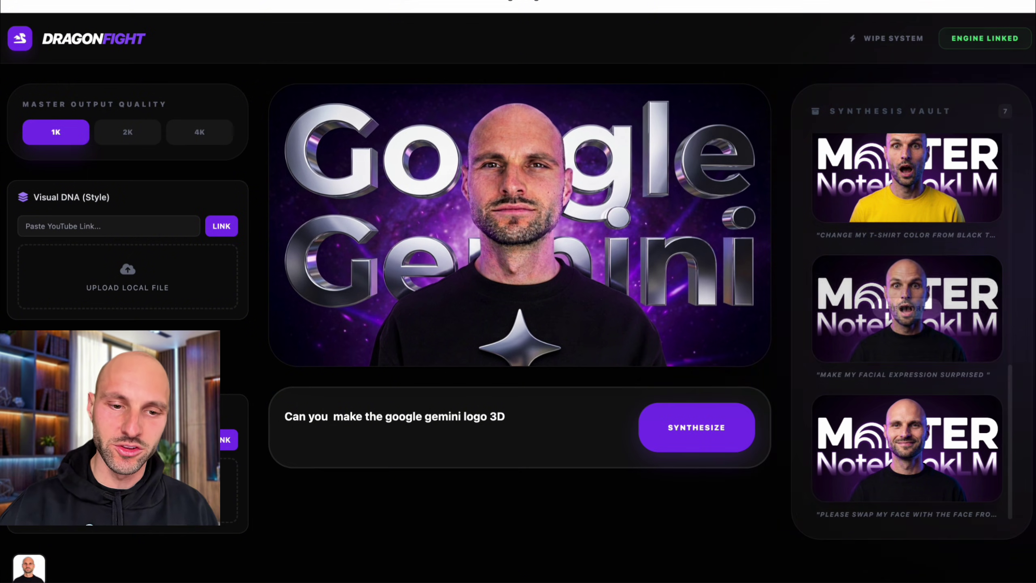
scroll(944, 269, "up", 10)
mouse_move(981, 185)
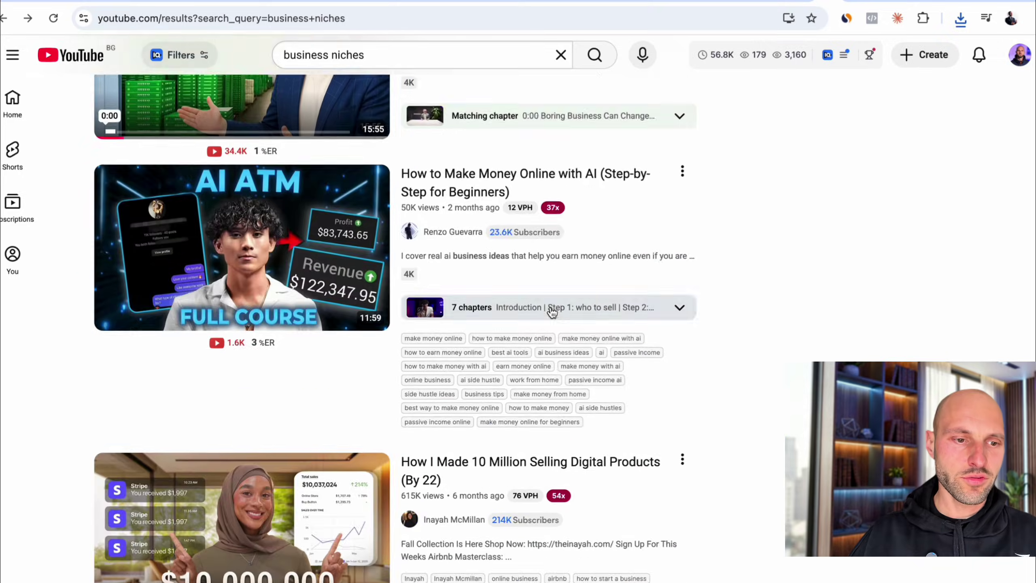
- Search YouTube for 'thumbnails ai'
scroll(551, 309, "down", 10)
scroll(552, 314, "down", 6)
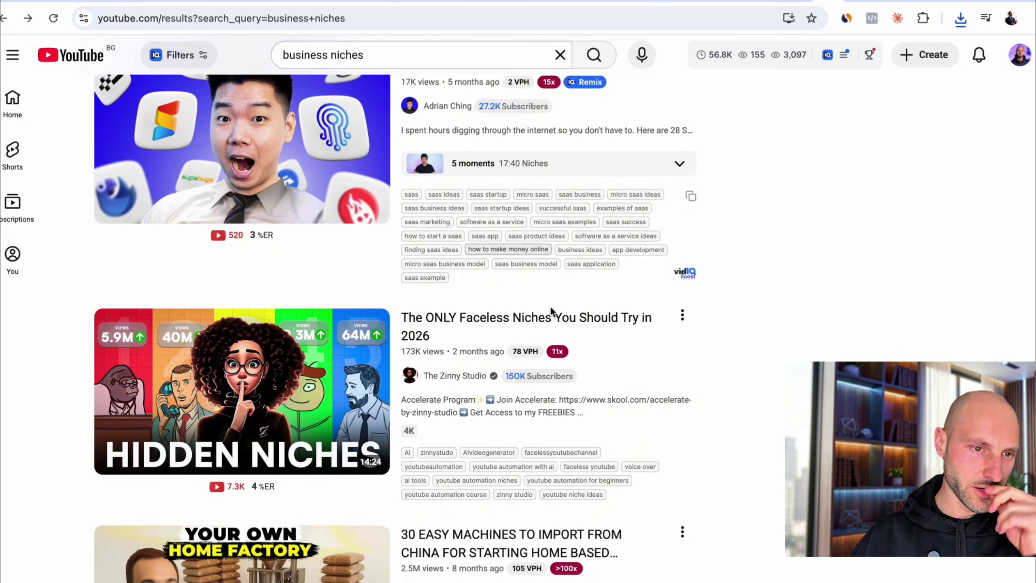
left_click(397, 46)
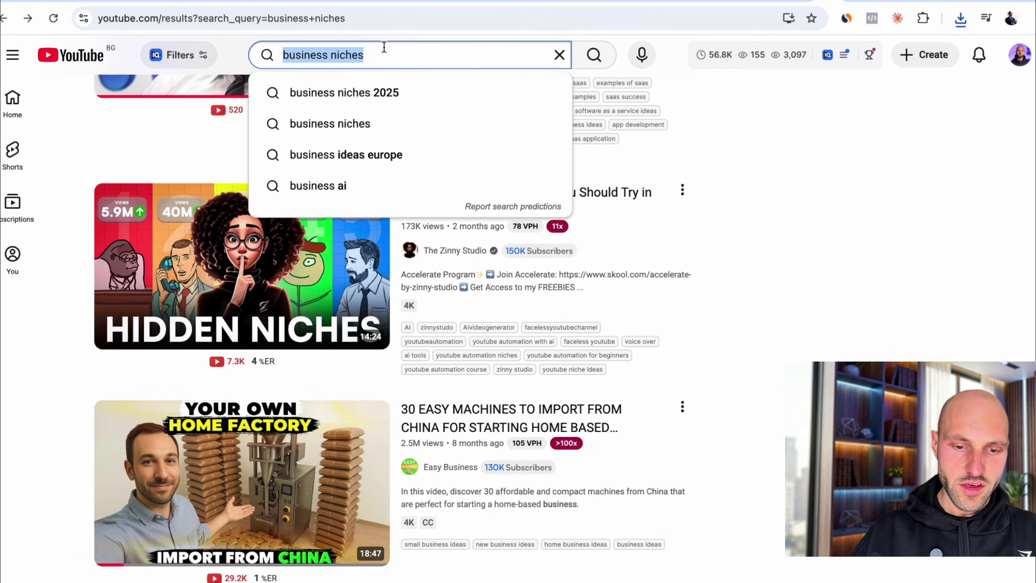
type("thumbnail")
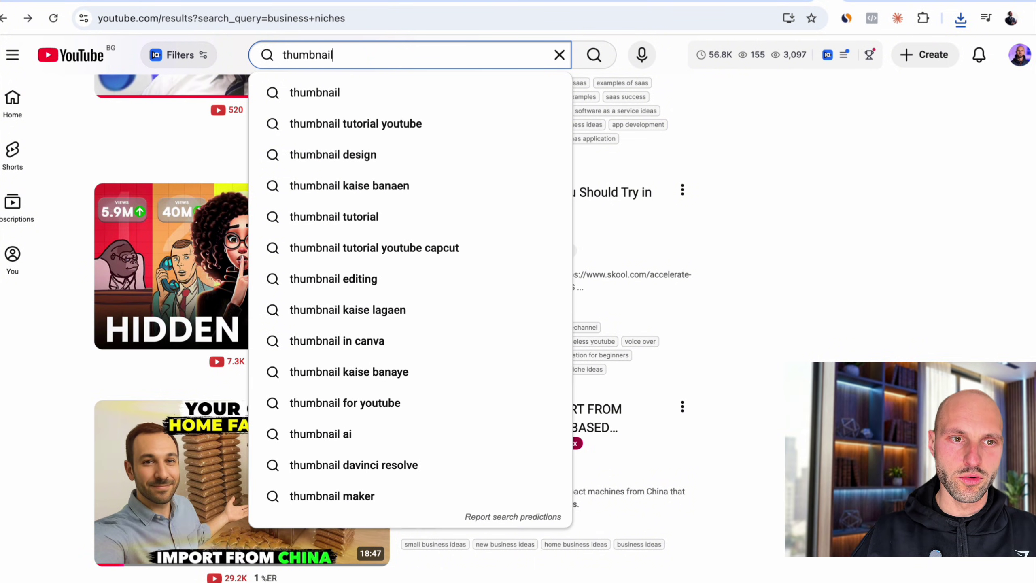
type("s ai")
key("Return")
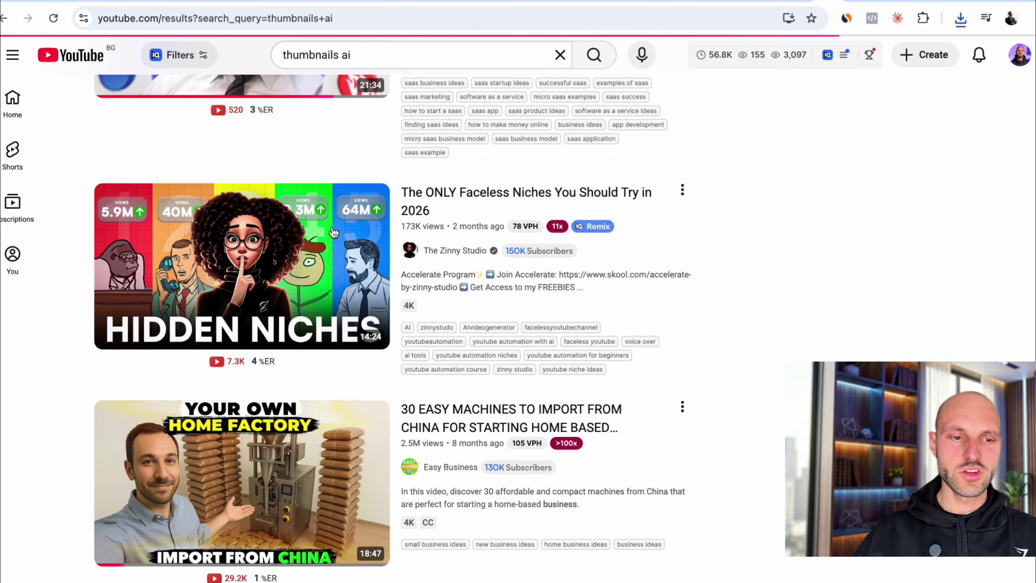
- Open the Make Thumbnails Like Pro video and select its page URL to copy
scroll(596, 312, "down", 10)
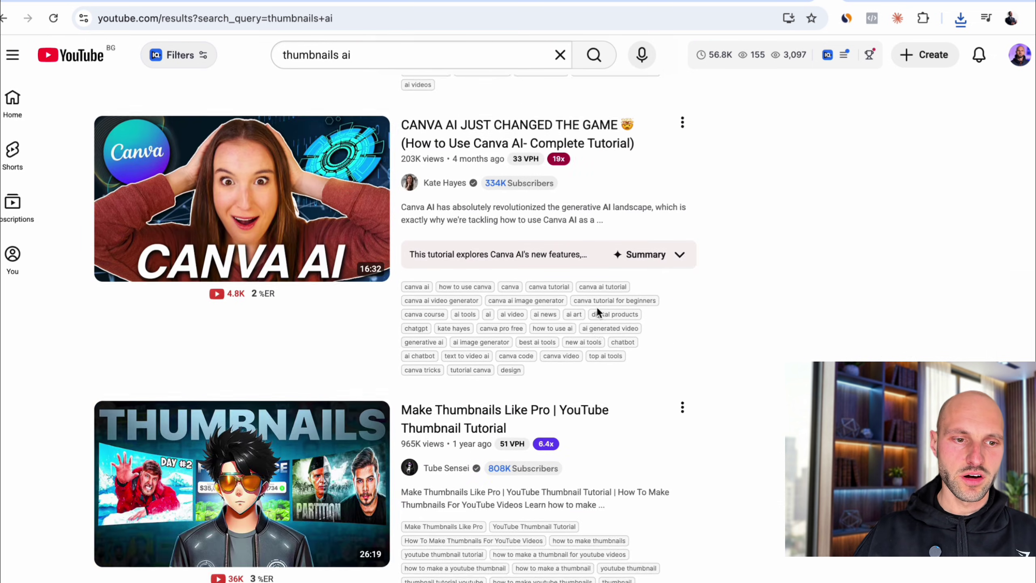
scroll(598, 312, "down", 7)
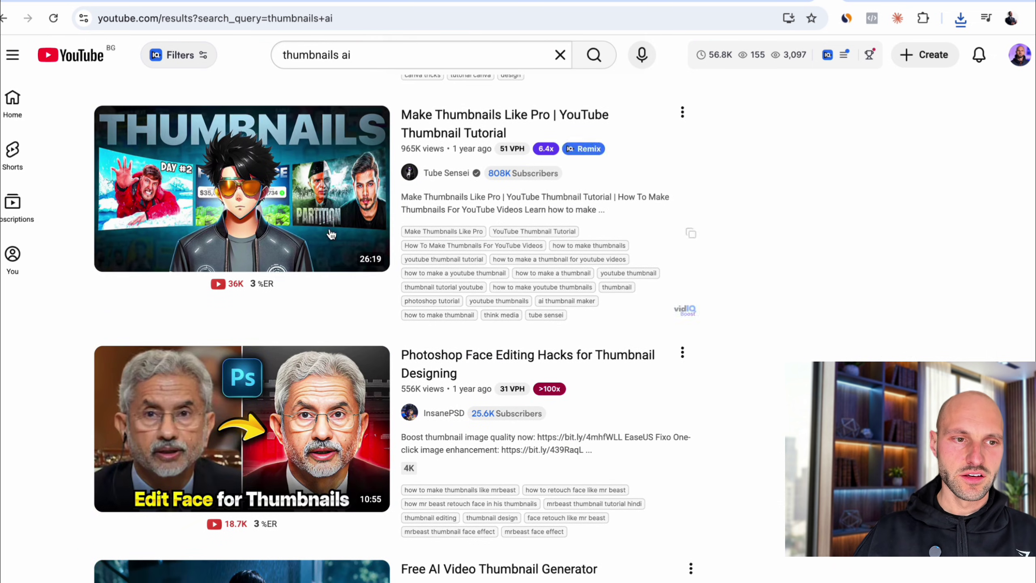
mouse_move(331, 234)
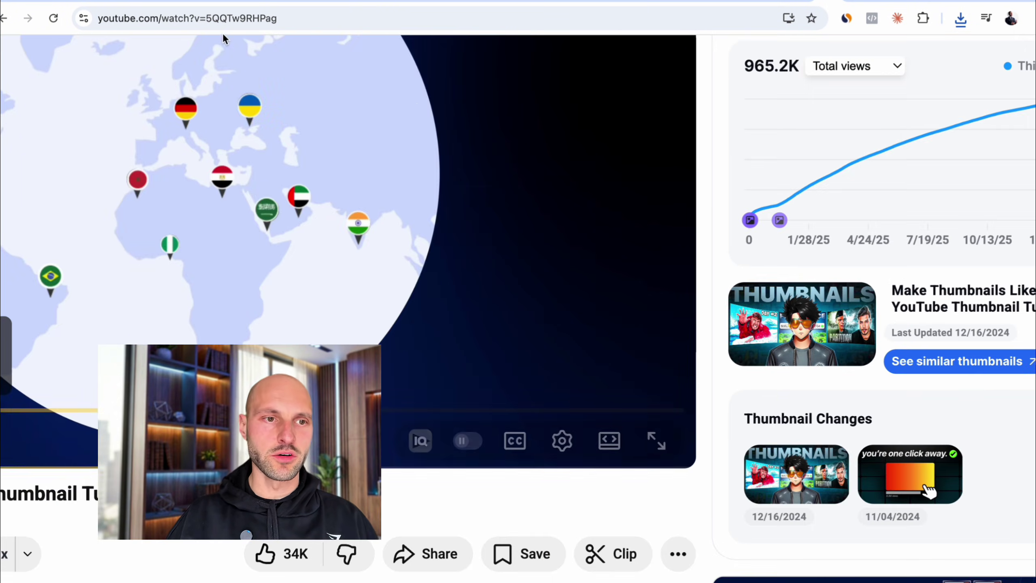
left_click(224, 19)
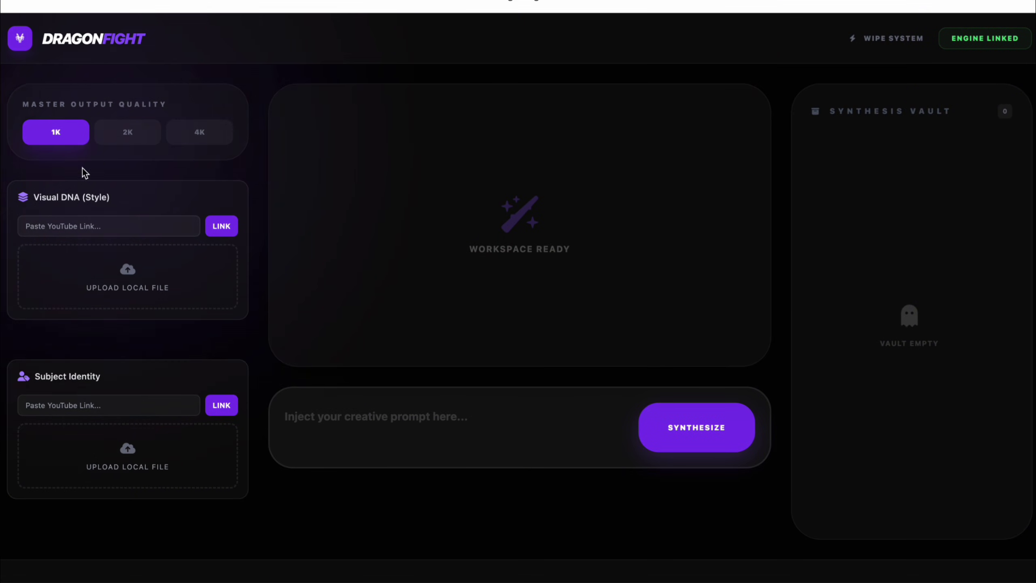
- Link the video's thumbnail as Visual DNA style and upload $8,600Mo.png as Subject Identity
left_click(150, 230)
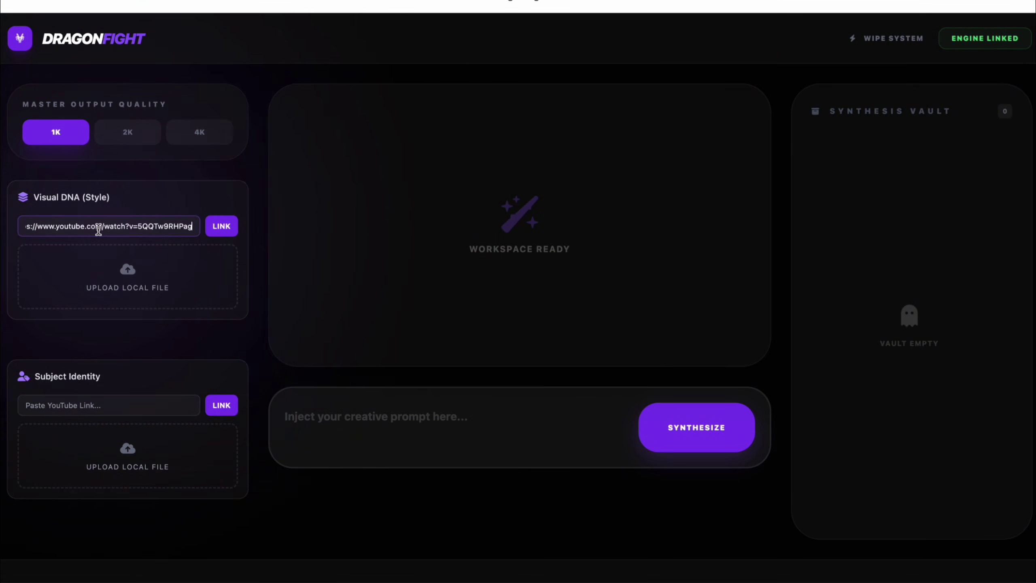
left_click(229, 229)
mouse_move(23, 362)
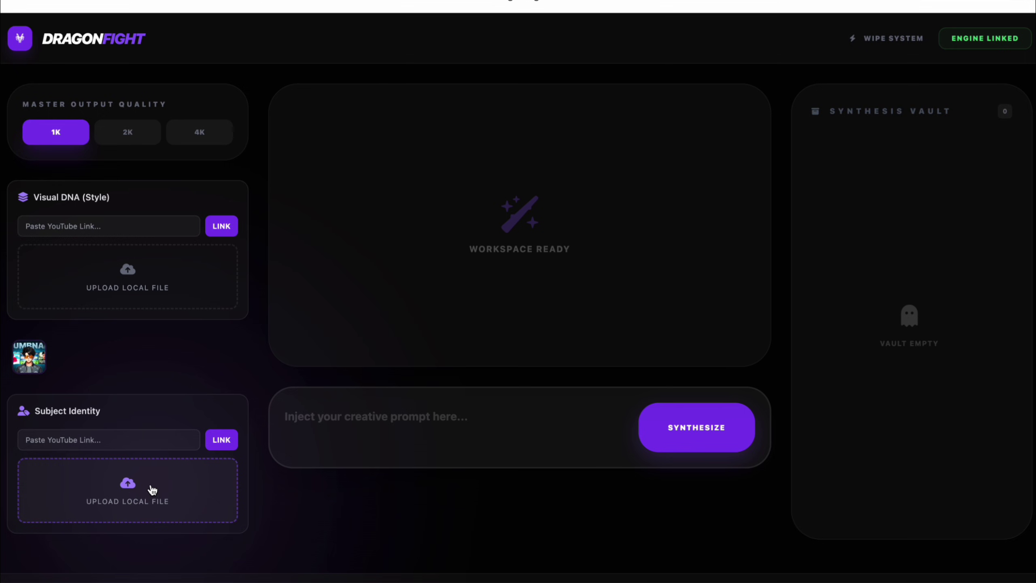
left_click(150, 487)
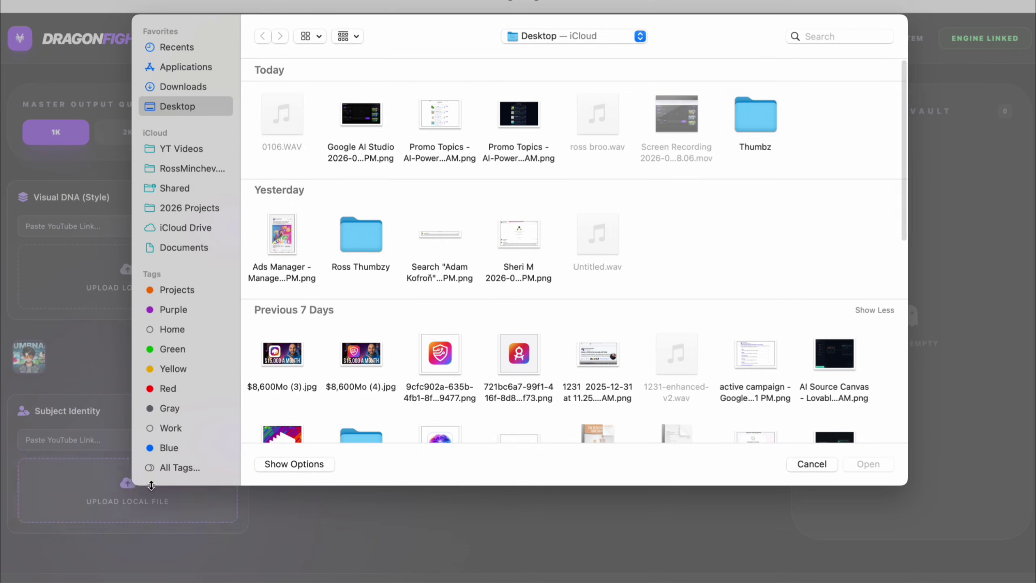
scroll(458, 193, "down", 10)
left_click(282, 257)
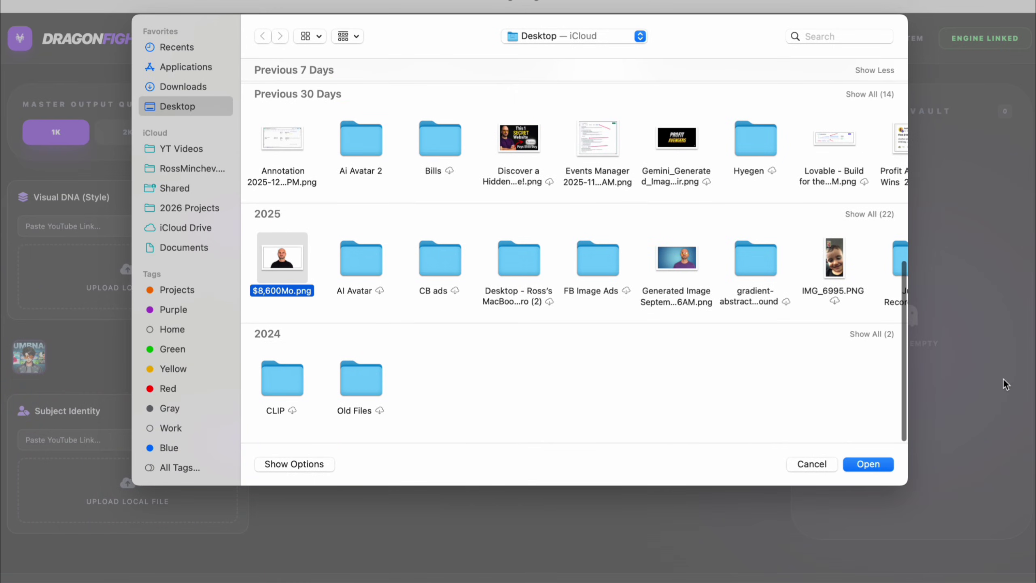
left_click(867, 465)
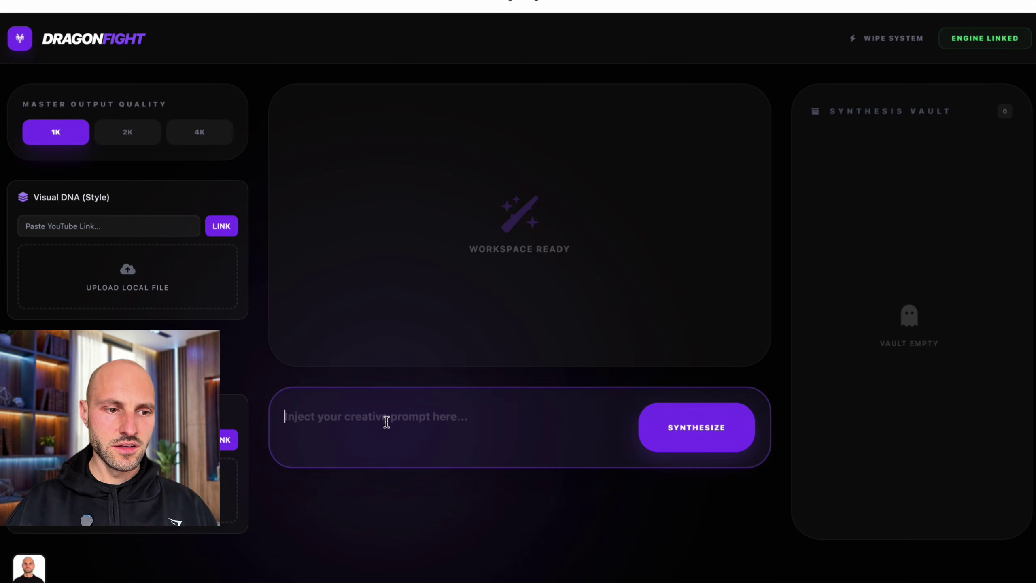
- Generate a face-swapped thumbnail with the prompt 'Can you put my face on the thumbnail', then clear the prompt
type("Ca")
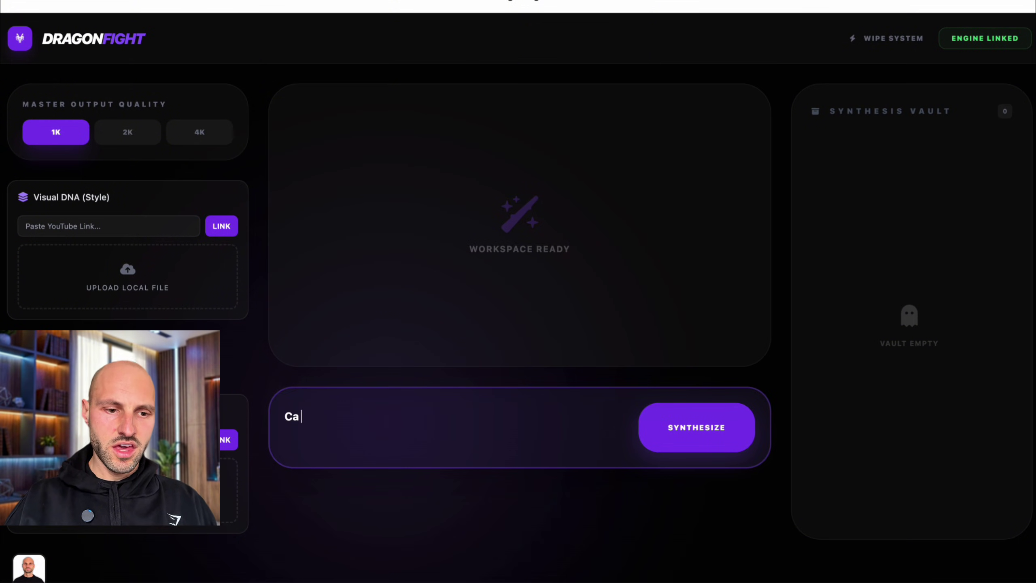
type("n you p")
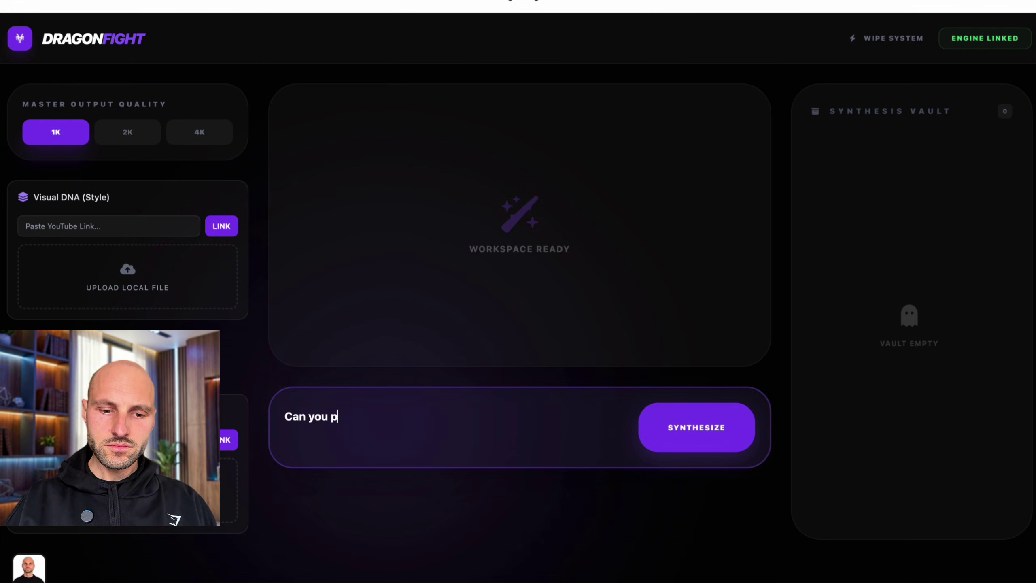
type("ut my face ")
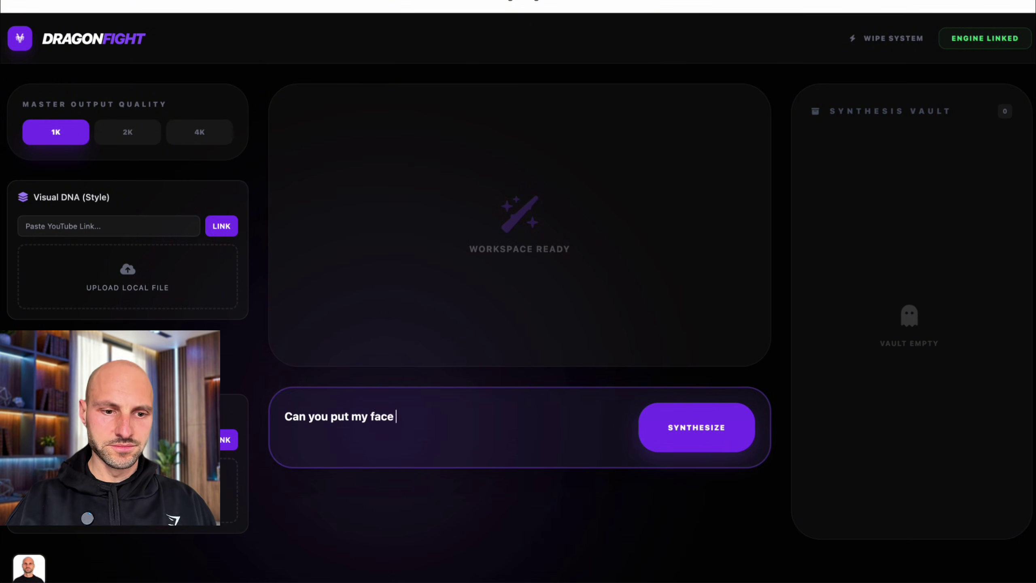
type("on the thu")
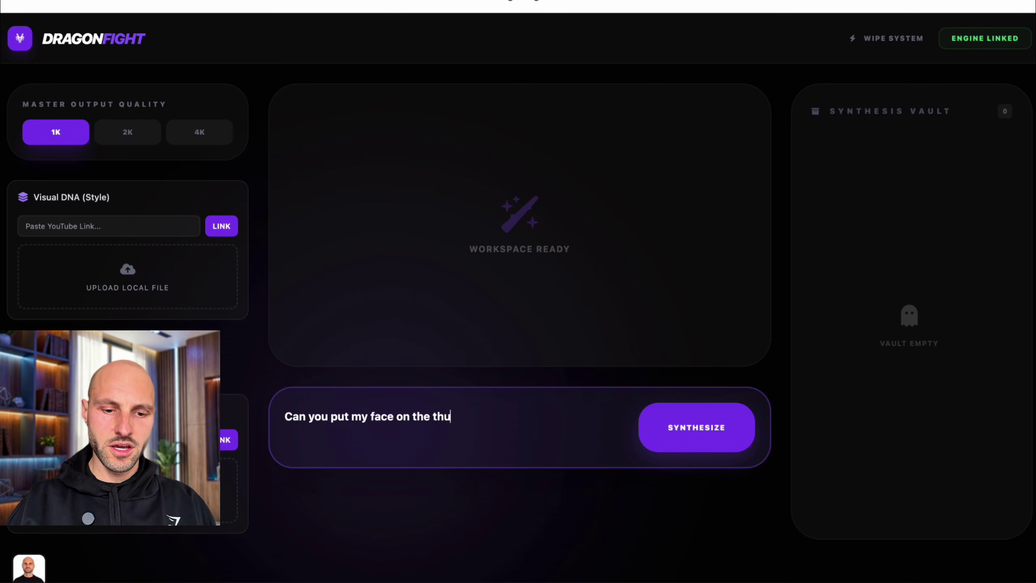
type("mbnail")
key("Return")
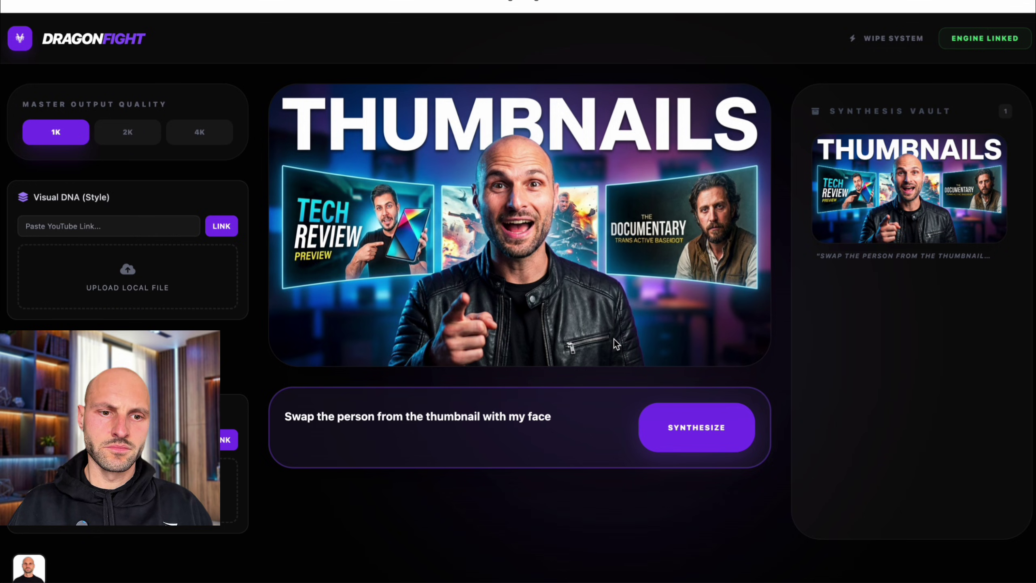
triple_click(514, 416)
key("BackSpace")
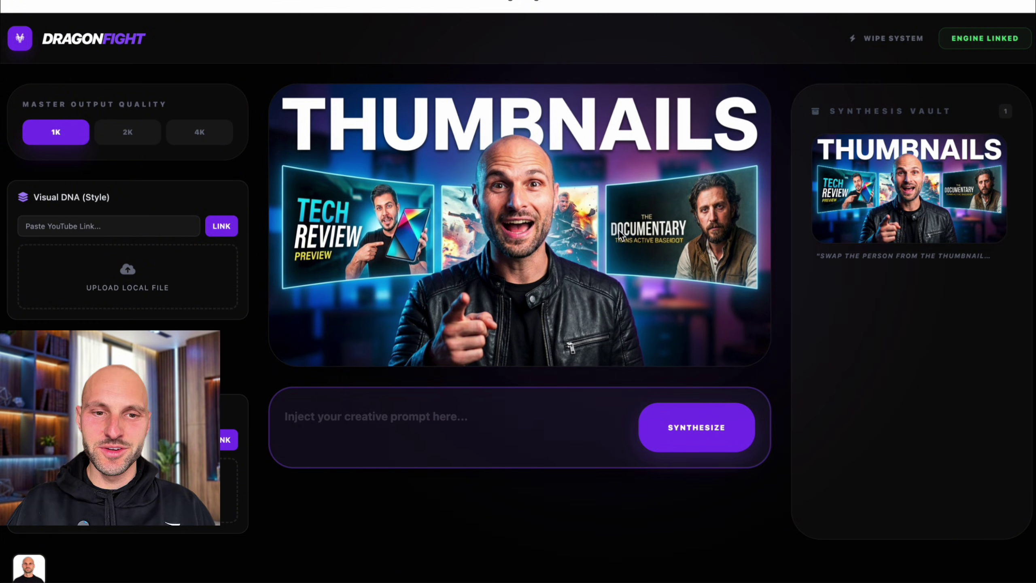
- Save the face-swapped thumbnail image to disk
right_click(549, 197)
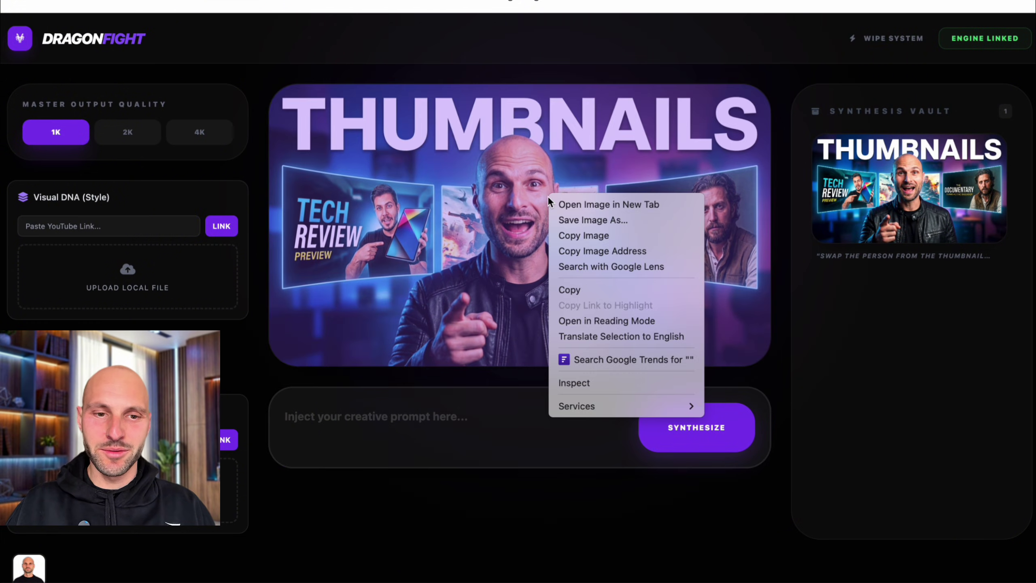
left_click(629, 220)
key("Return")
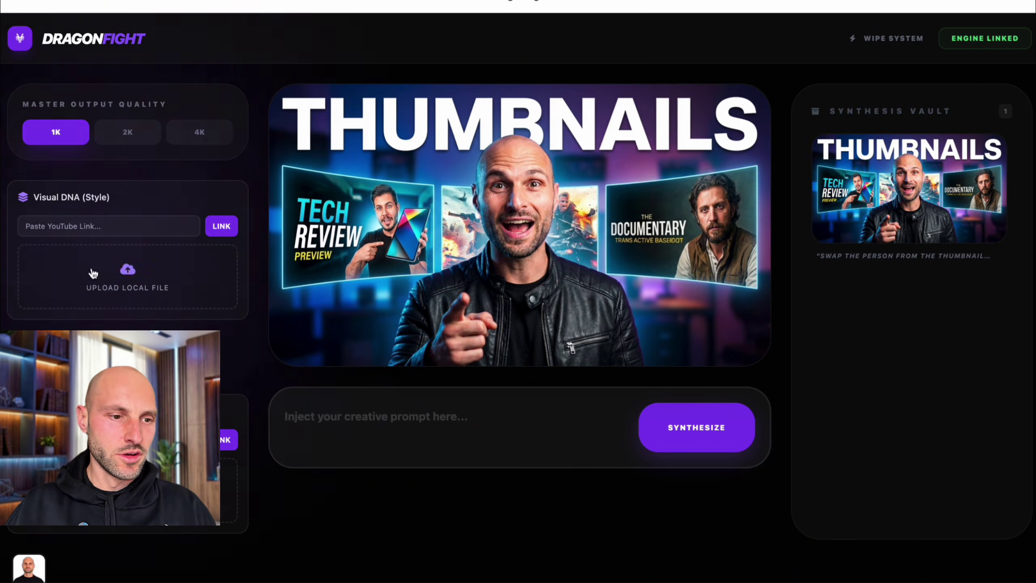
- Synthesize a version with the prompt 'Make my lather jacket from black to red'
left_click(408, 421)
type("Mak")
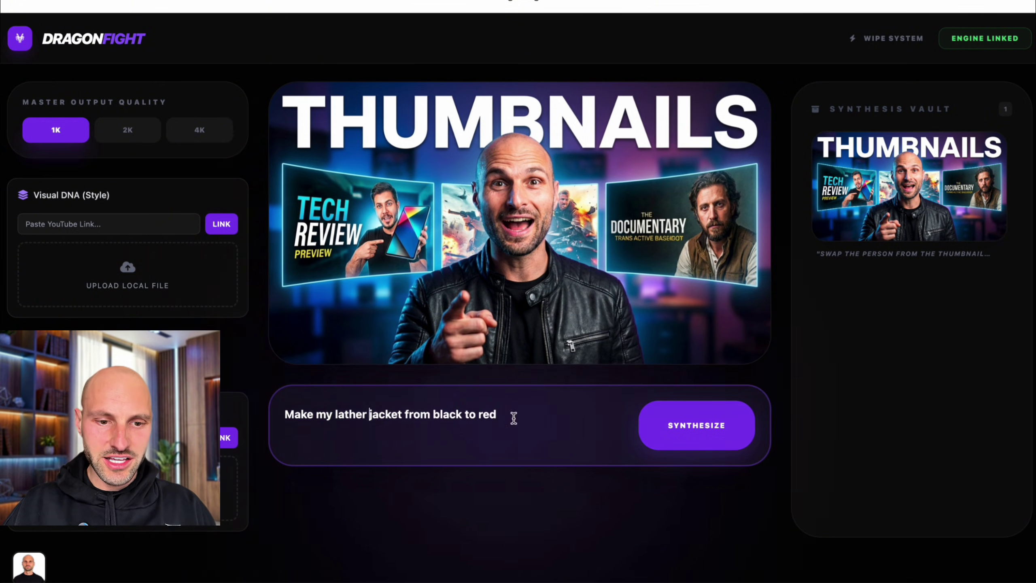
left_click(698, 421)
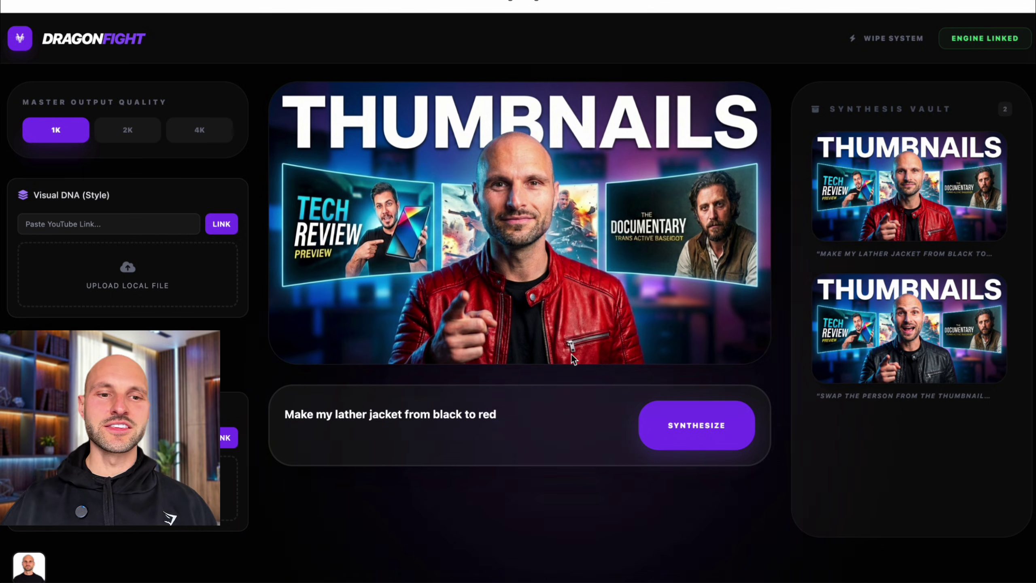
- Save the red-jacket thumbnail as download (15) and dismiss the downloads list
right_click(558, 199)
left_click(615, 224)
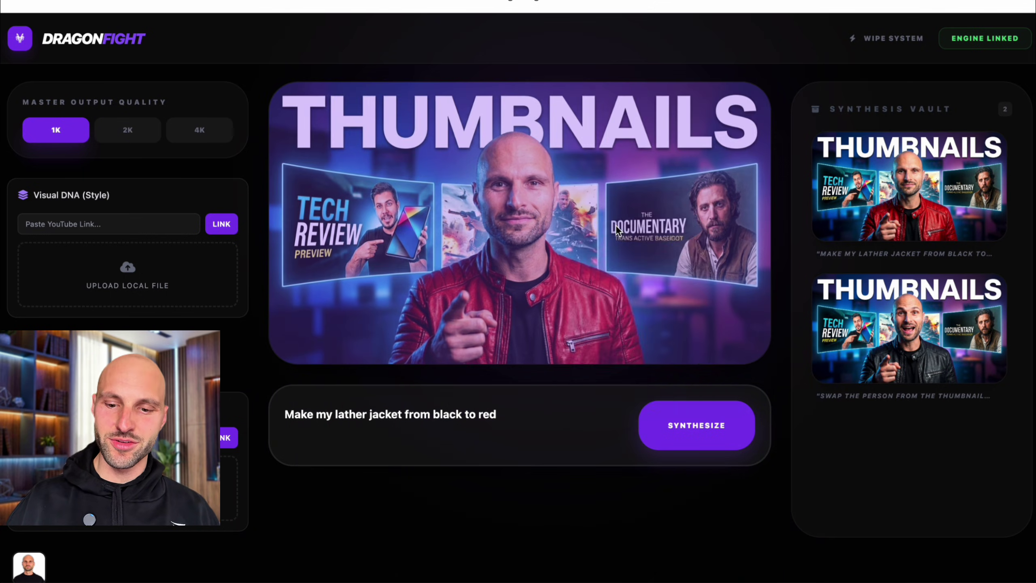
key("Return")
left_click(511, 524)
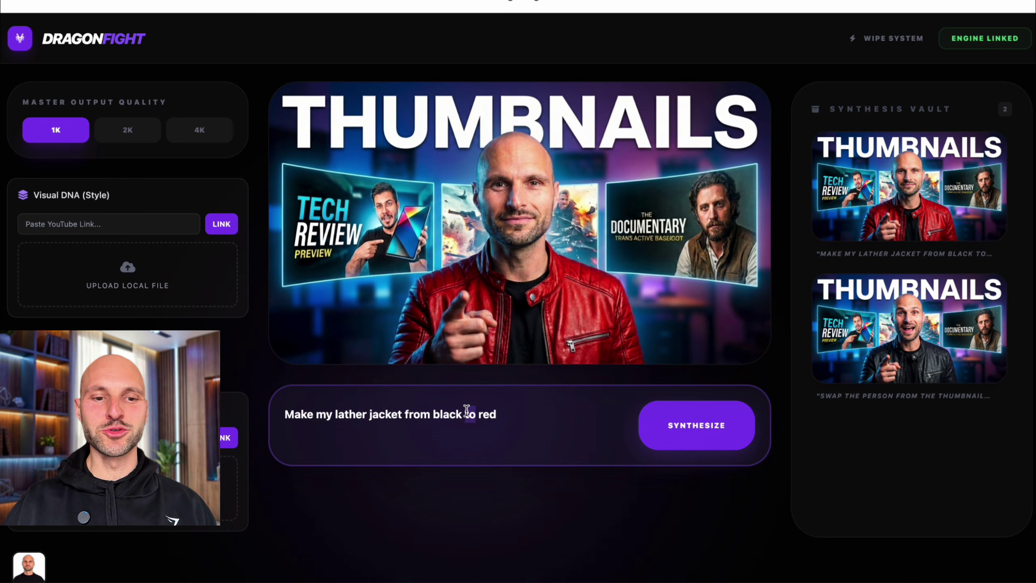
- Replace the prompt with 'Put a Google Gemini logo on my jacket' and submit it
triple_click(414, 419)
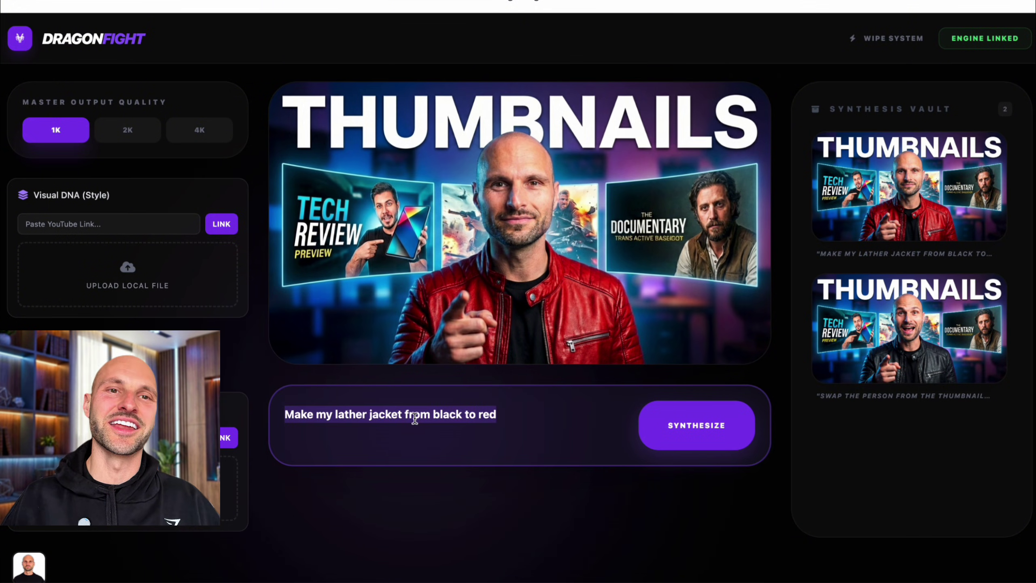
type("Put ")
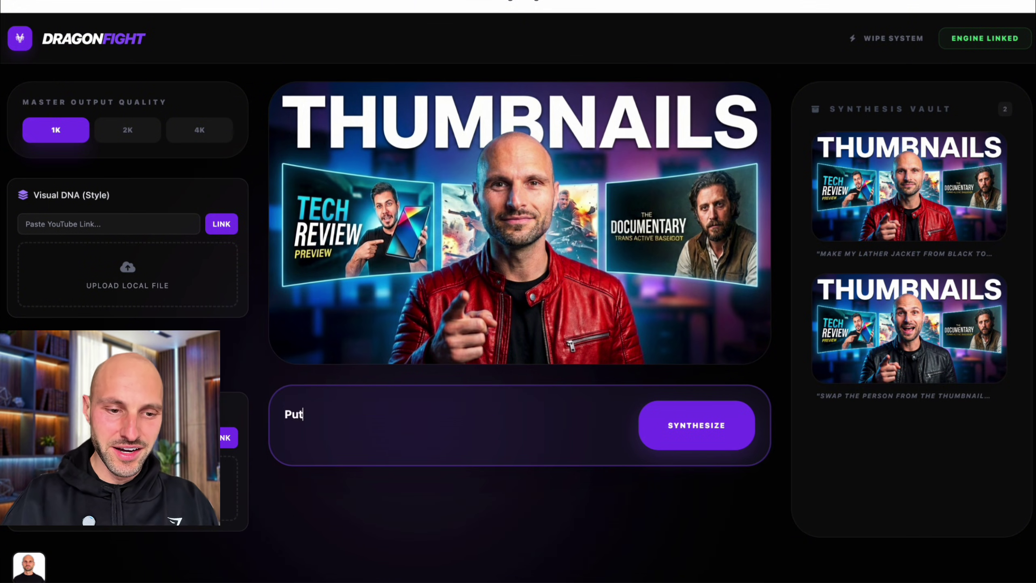
type("a Google")
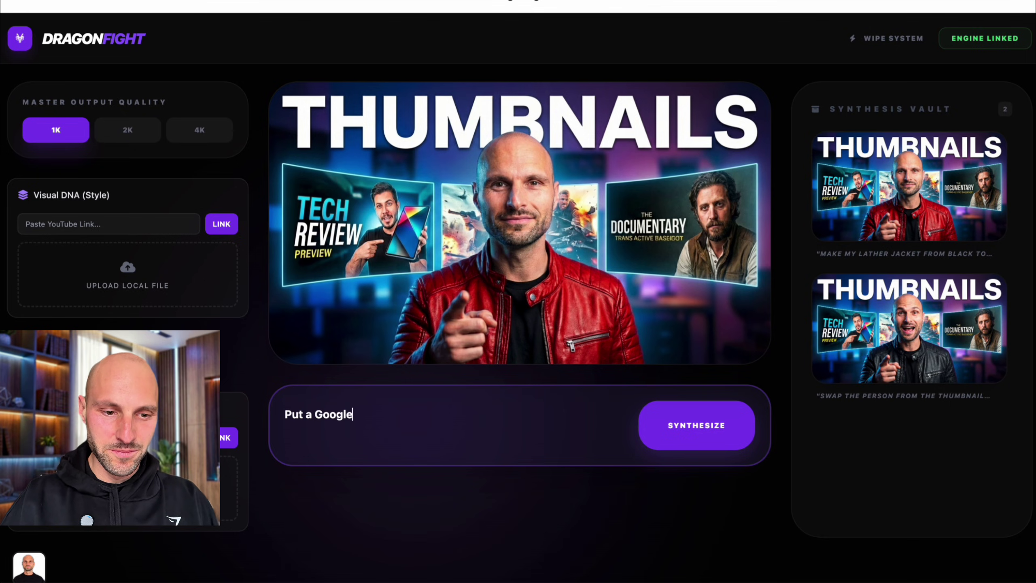
type(" Gemini logo o")
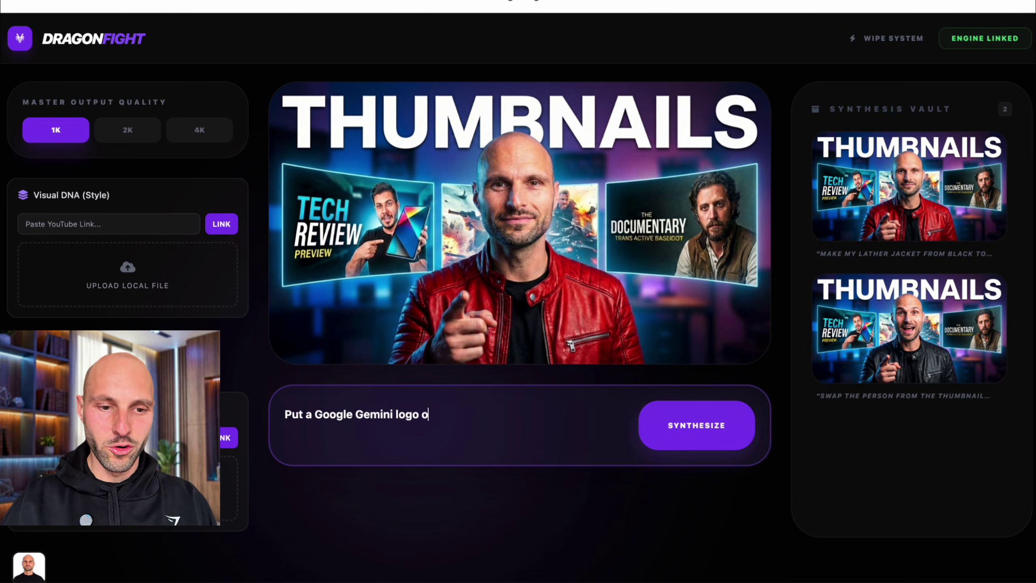
type("n my jacket")
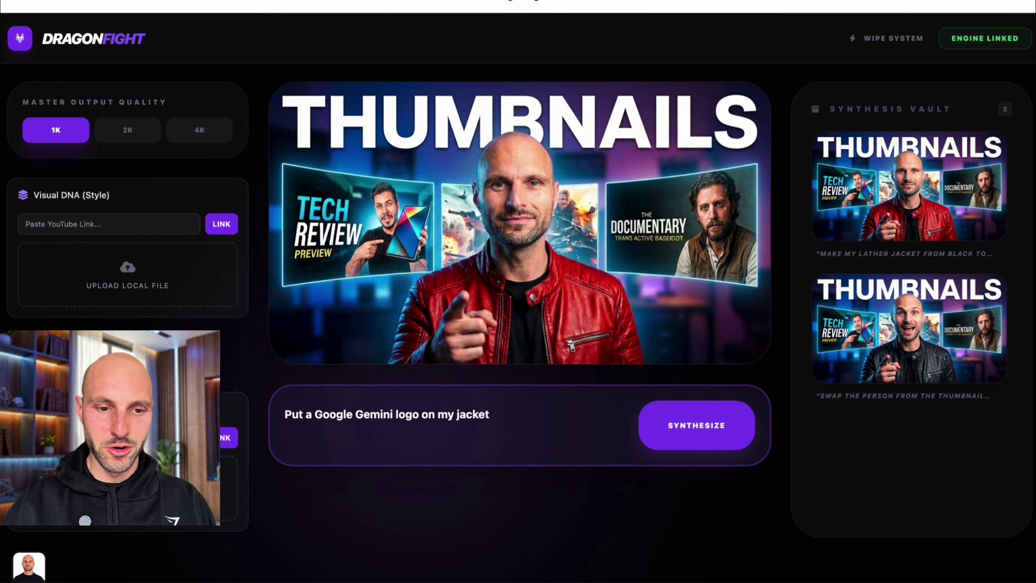
key("Return")
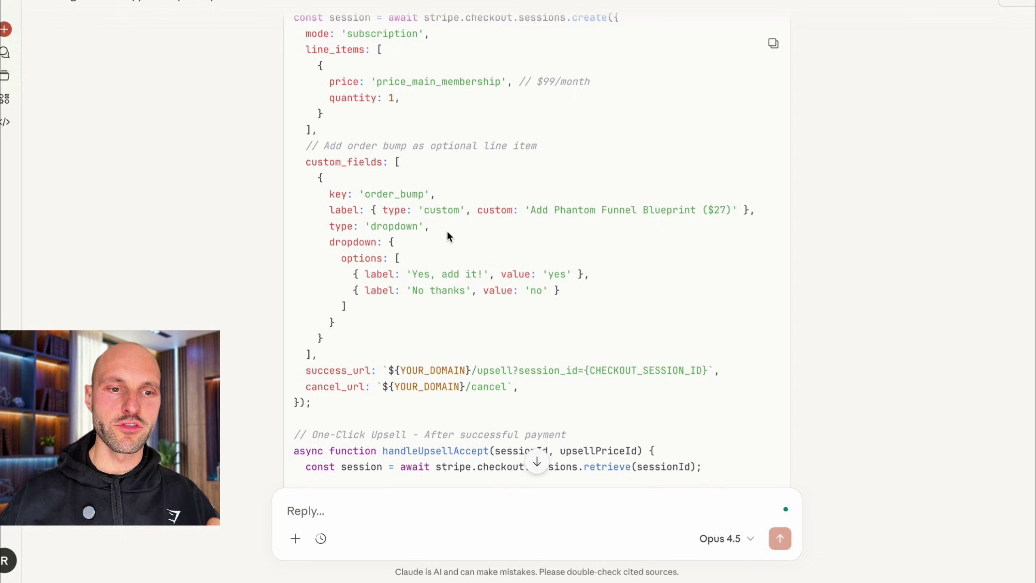
scroll(391, 212, "down", 1)
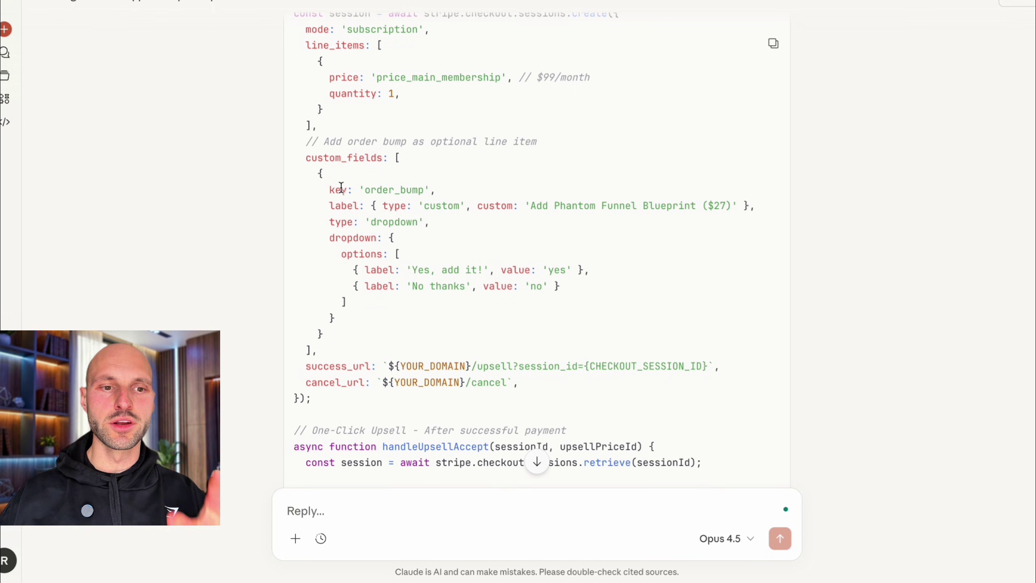
left_click_drag(334, 190, 587, 259)
left_click(615, 270)
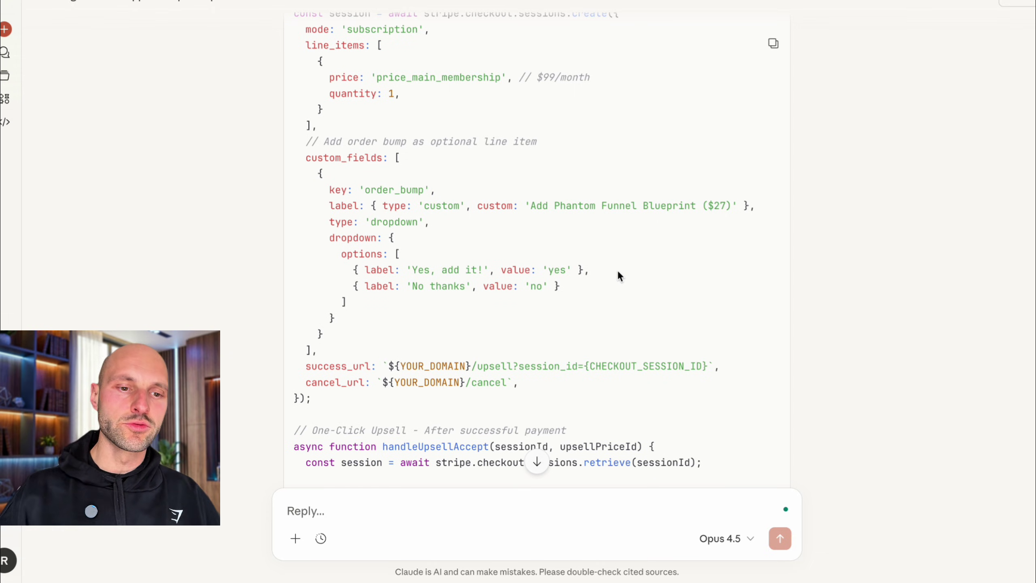
scroll(619, 273, "up", 2)
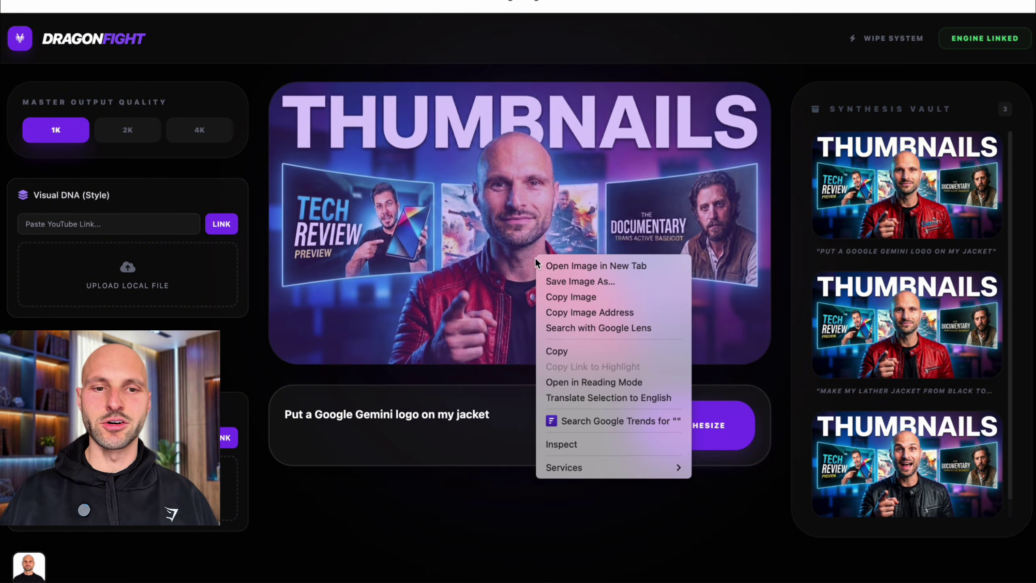
- Save the Gemini-logo red-jacket thumbnail into the Thumbz folder as 'download (16)'
right_click(537, 257)
left_click(648, 281)
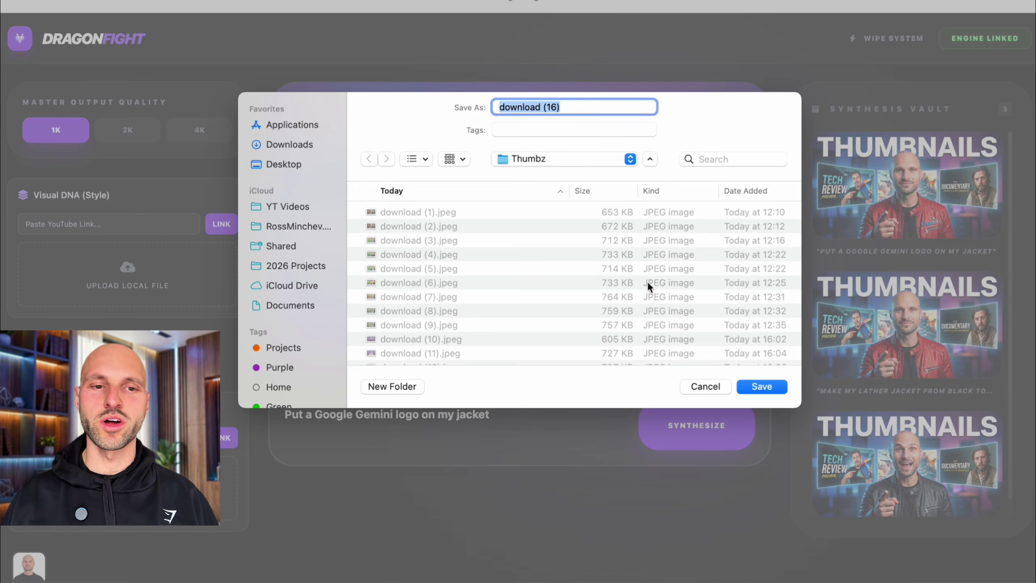
key("Return")
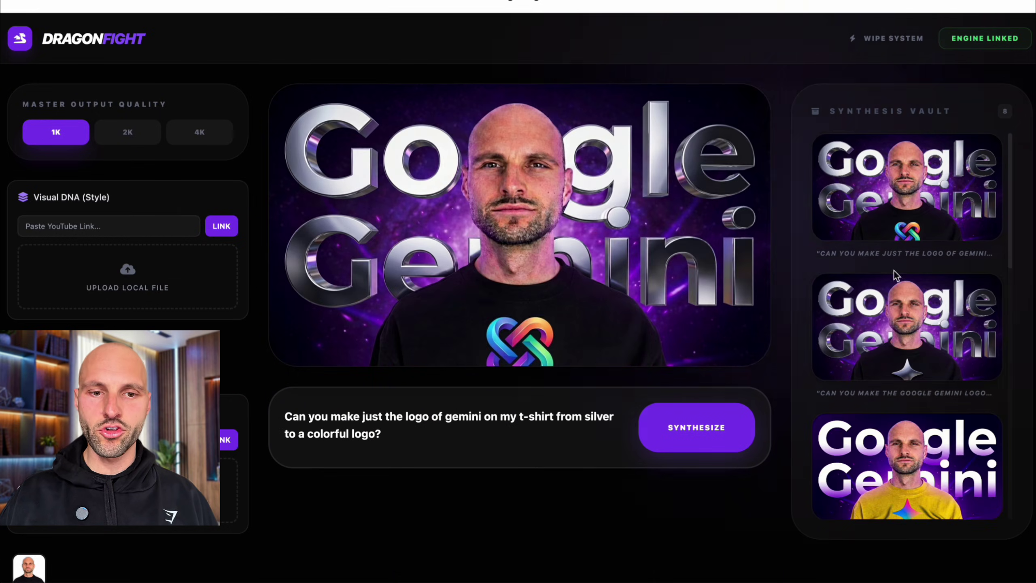
- Restore the yellow-shirt versions with and without the logo, then the silver-logo black-shirt version
scroll(991, 341, "down", 3)
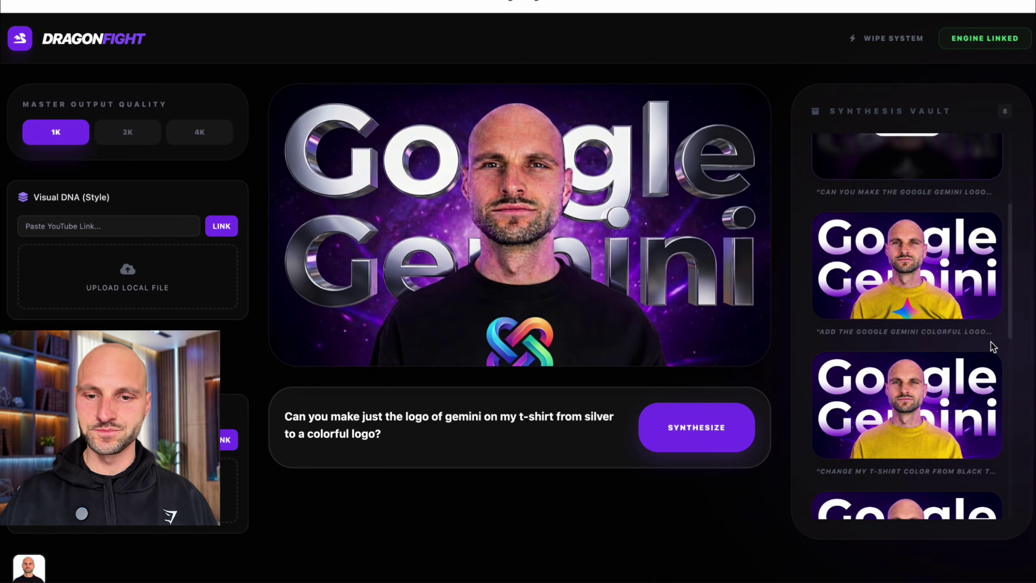
mouse_move(939, 278)
left_click(907, 265)
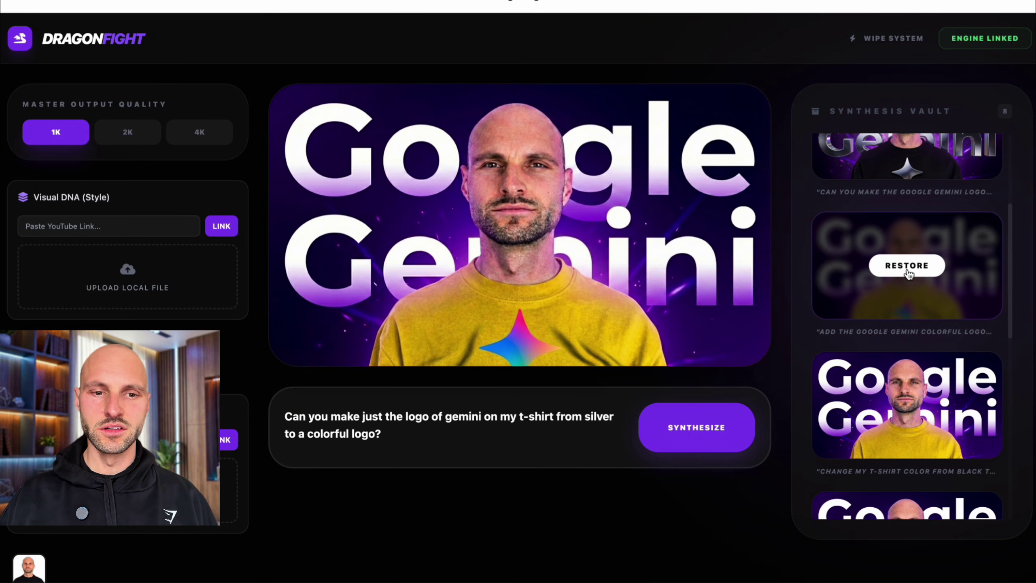
scroll(905, 306, "down", 2)
left_click(907, 306)
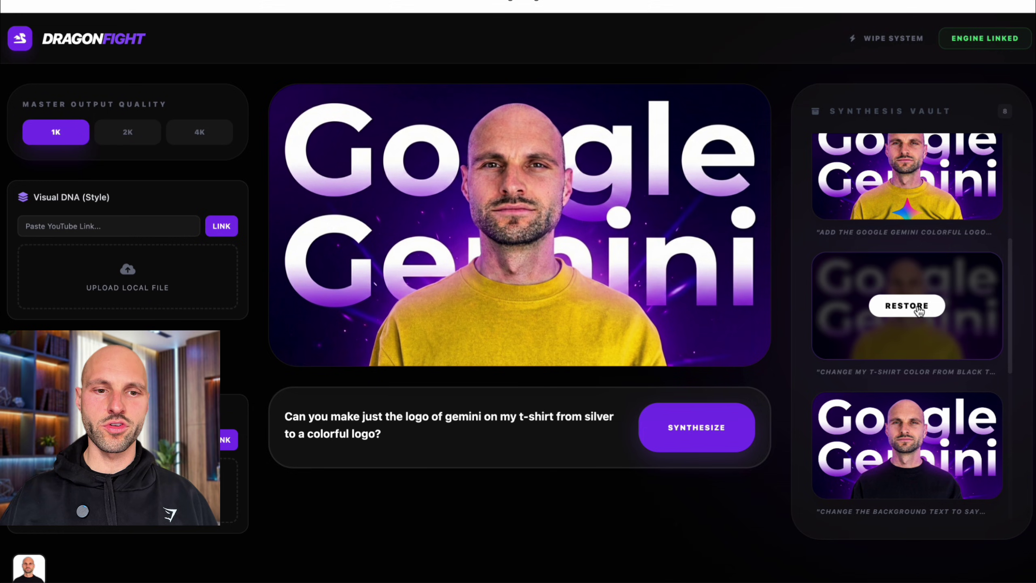
scroll(907, 449, "up", 2)
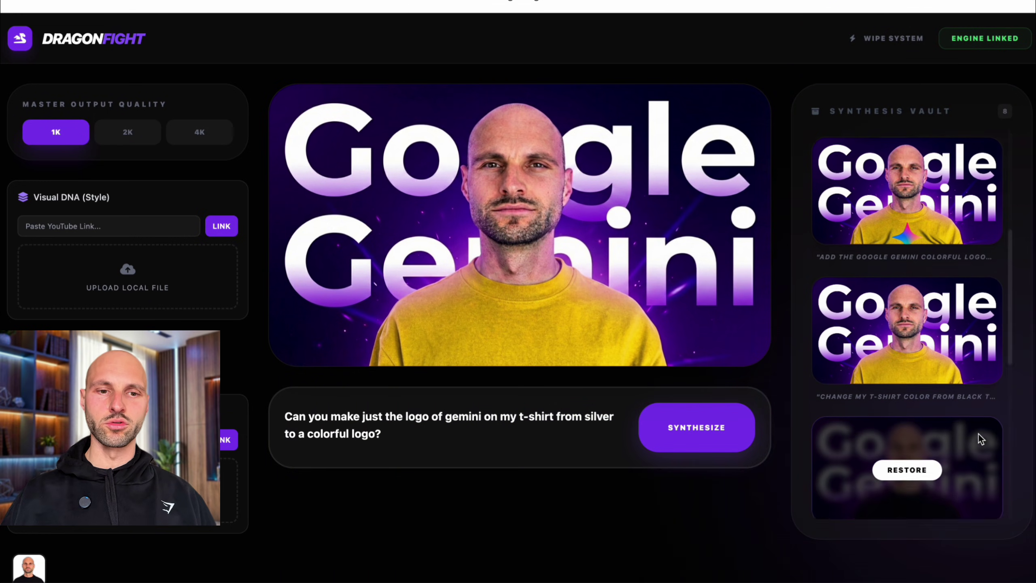
scroll(907, 286, "up", 3)
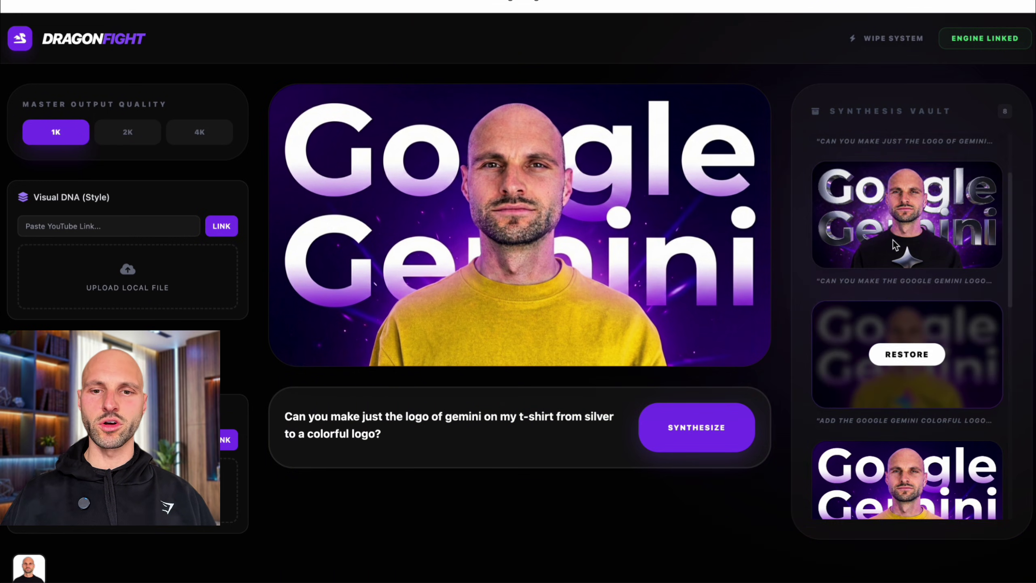
left_click(907, 217)
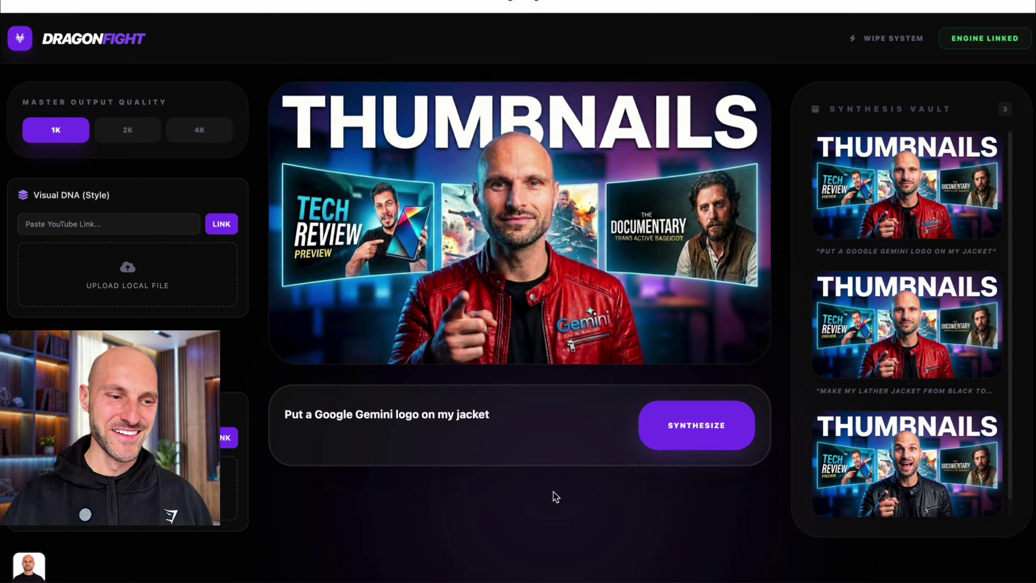
- Submit a new prompt adding sunglasses, correcting the misspelled 'sunglasess' first
key("super+a")
key("BackSpace")
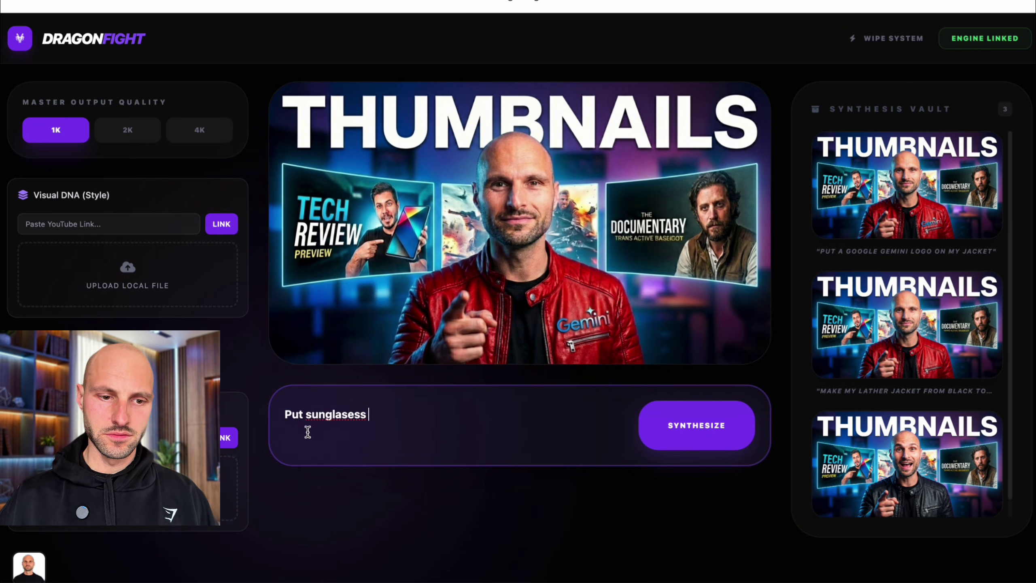
right_click(322, 422)
left_click(347, 234)
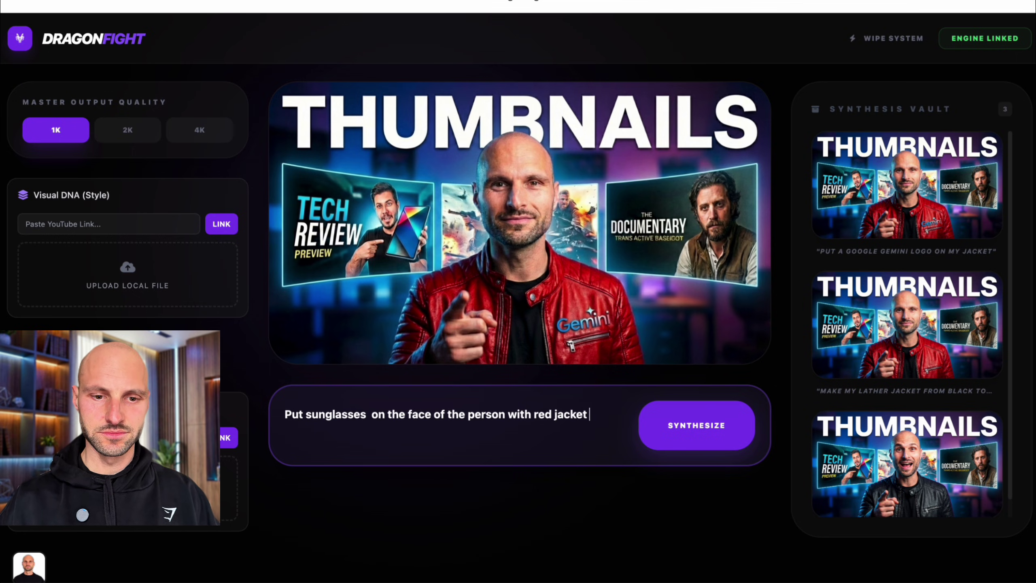
key("Return")
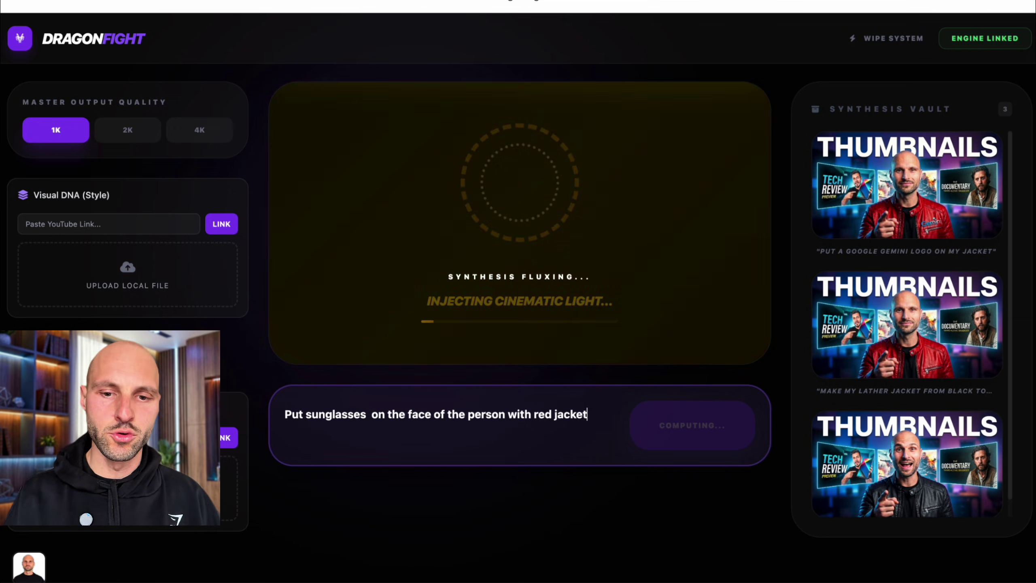
- Save the sunglasses thumbnail as download (17)
mouse_move(1002, 169)
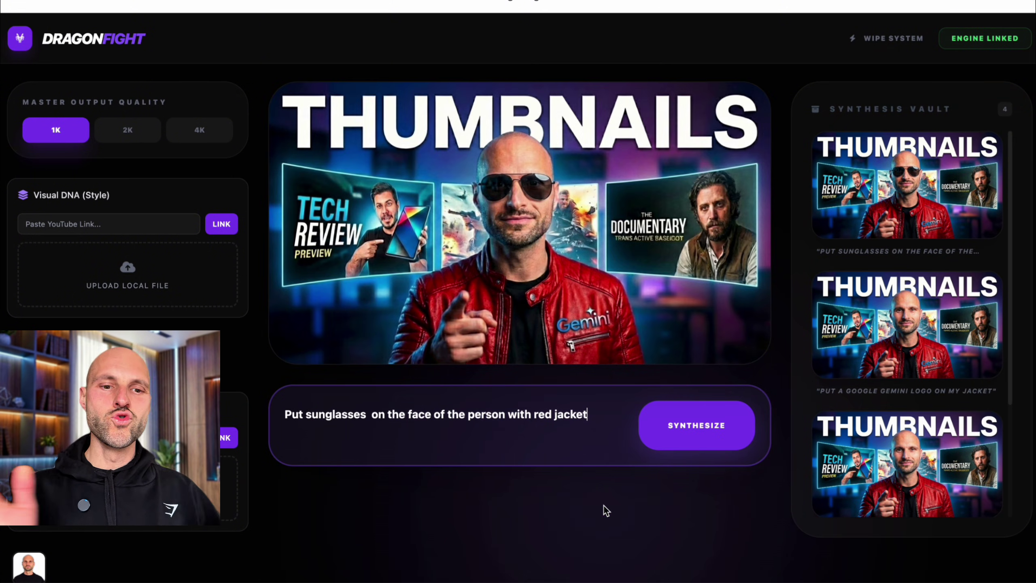
right_click(521, 210)
left_click(613, 234)
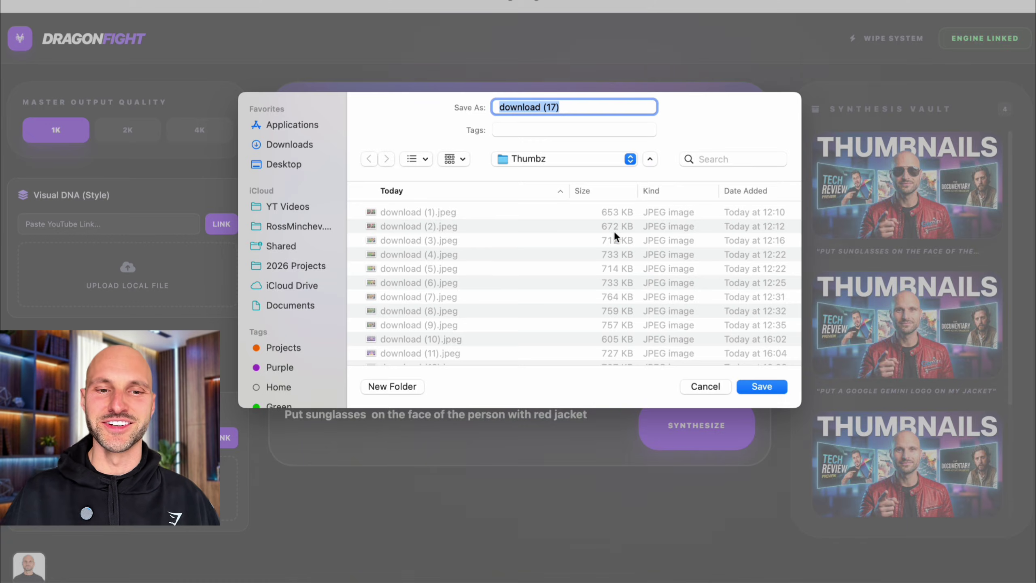
left_click(763, 387)
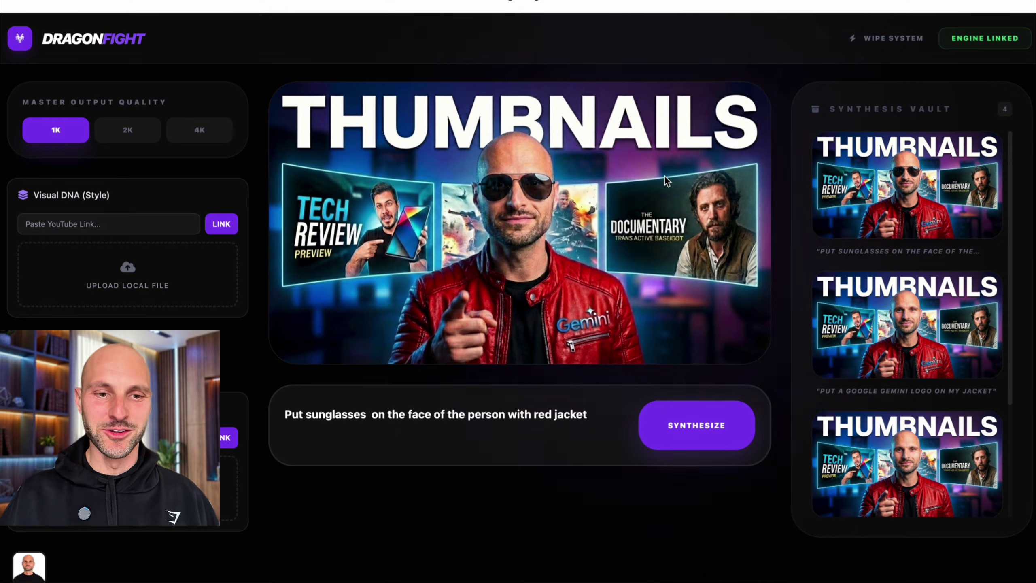